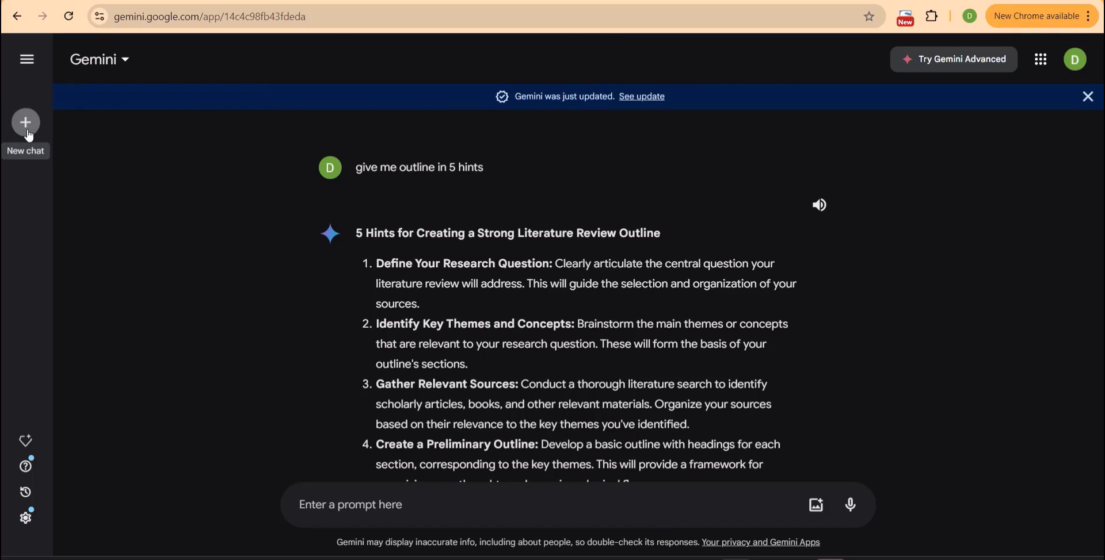
Leave the literature-review outline conversation by starting a new chat from the Gemini sidebar.
{"action": "left_click", "coordinate": [26, 123]}
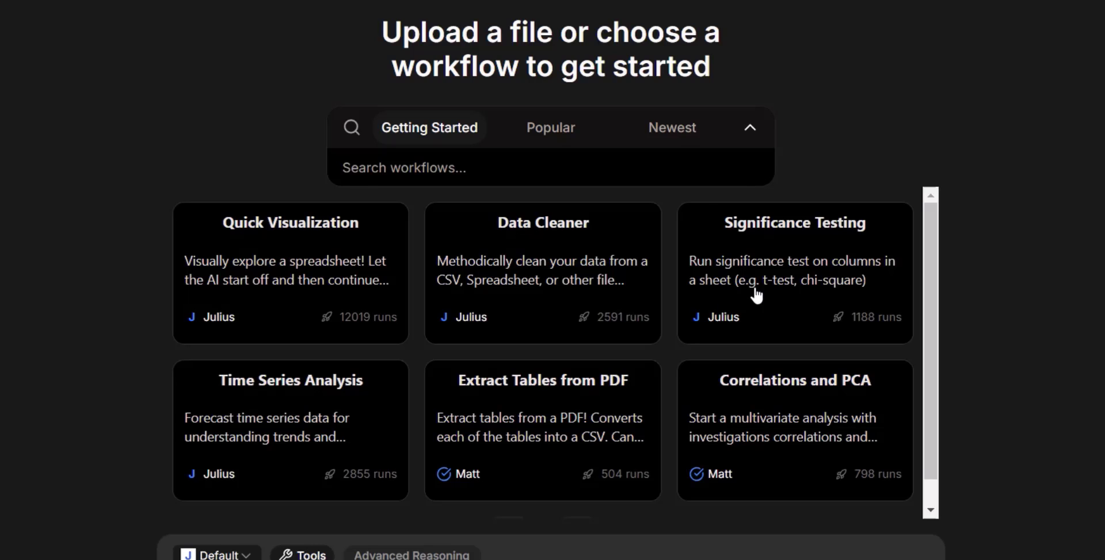
Upload the birth-registrations spreadsheet, make row 0 the header, and request a brief of the data.
{"action": "left_click", "coordinate": [566, 141]}
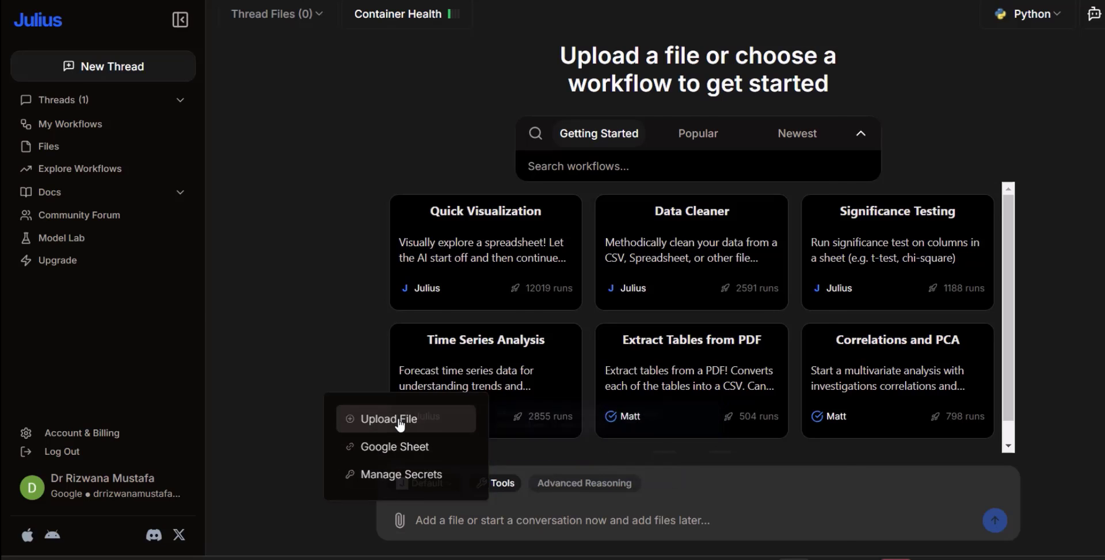
{"action": "left_click", "coordinate": [377, 420]}
{"action": "left_click", "coordinate": [711, 527]}
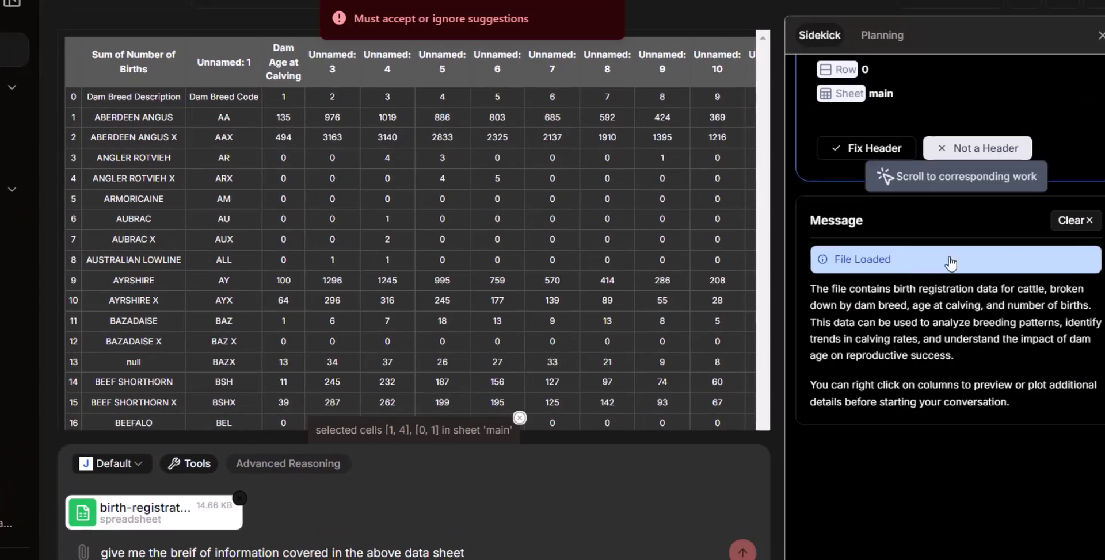
{"action": "left_click", "coordinate": [869, 149]}
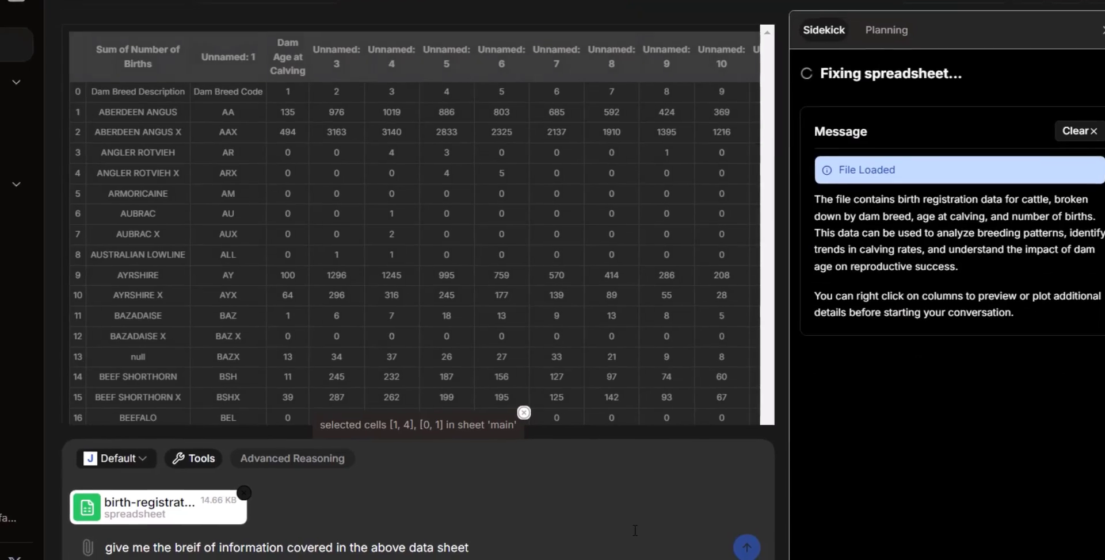
{"action": "left_click", "coordinate": [773, 516]}
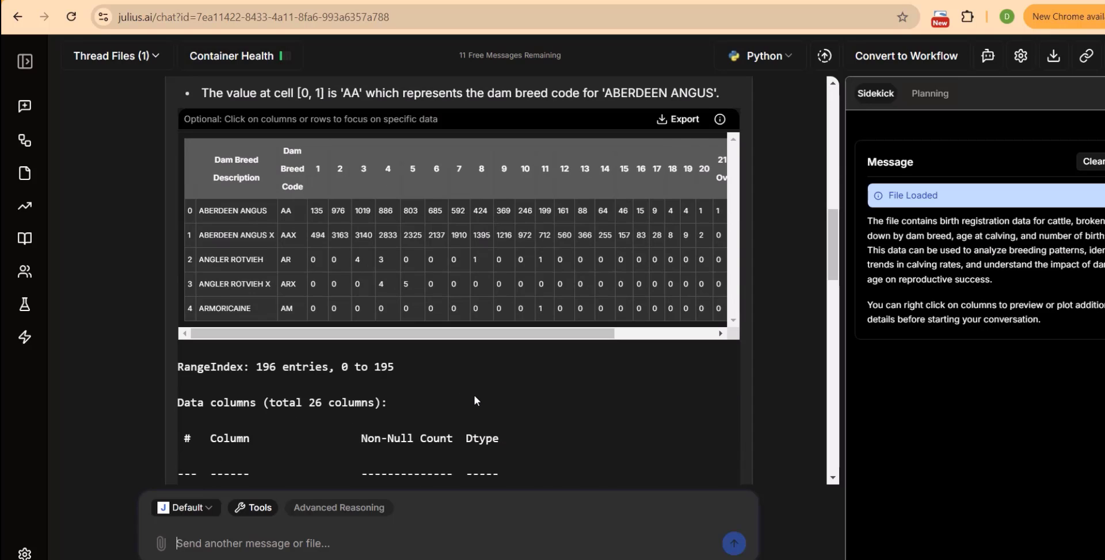
Ask Julius for a visual explanation of the data and for its chi-square value.
{"action": "scroll", "coordinate": [417, 460], "scroll_direction": "down", "scroll_amount": 8}
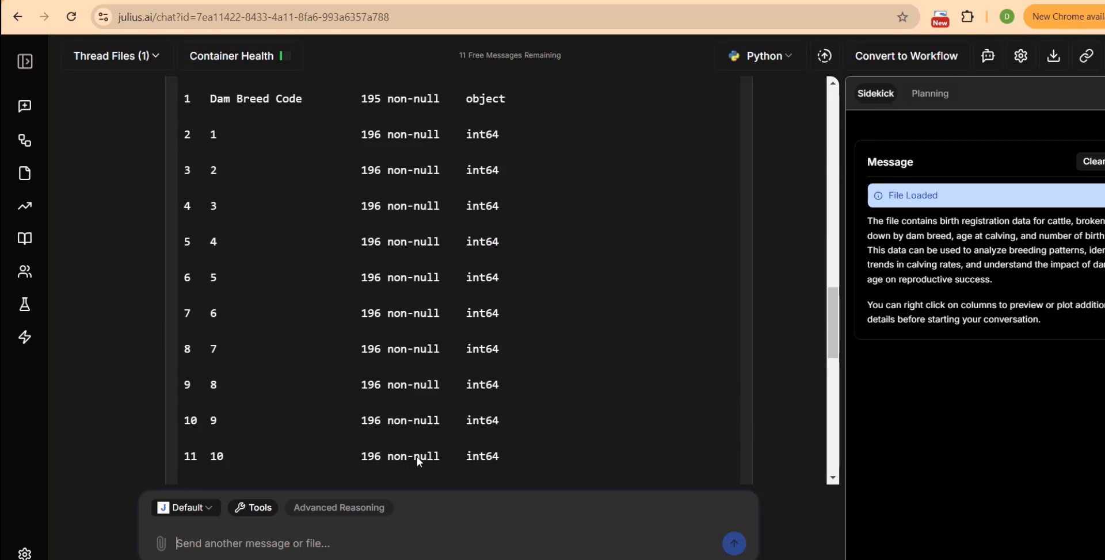
{"action": "type", "text": "Give me its visual explaination"}
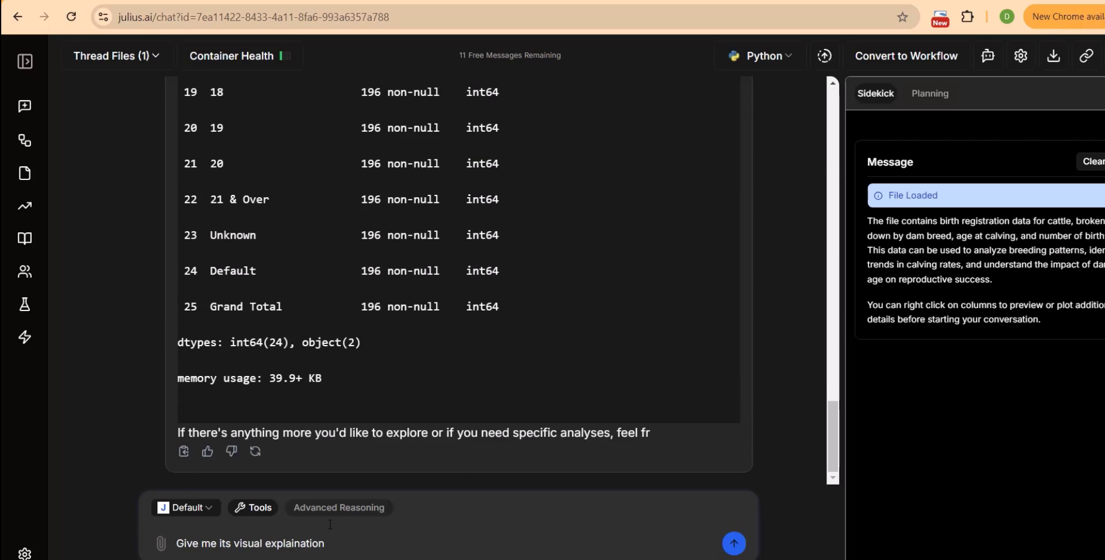
{"action": "left_click", "coordinate": [734, 543]}
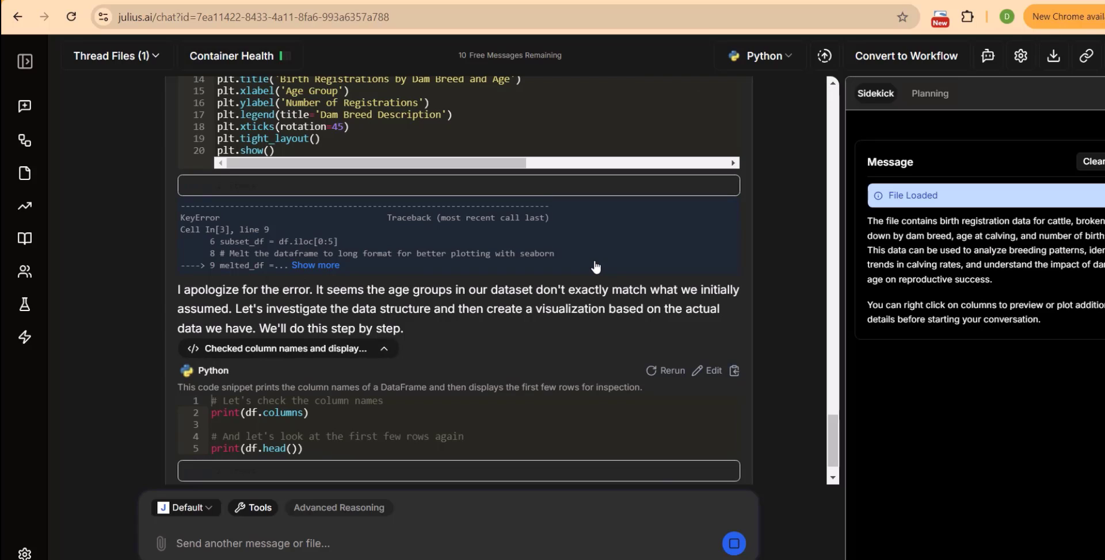
{"action": "type", "text": "Calclue the chi2 vaue"}
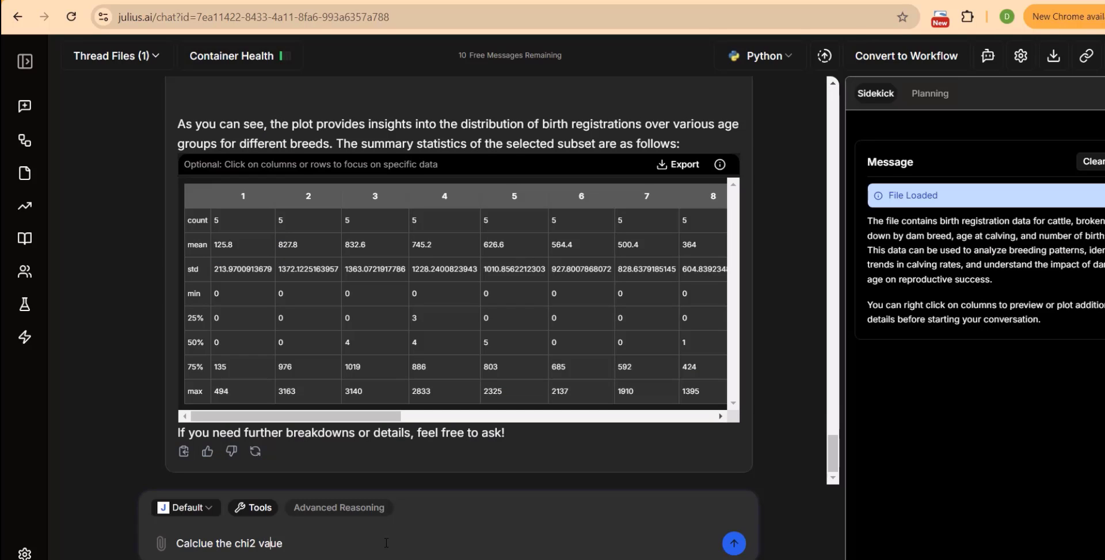
{"action": "key", "text": "Return"}
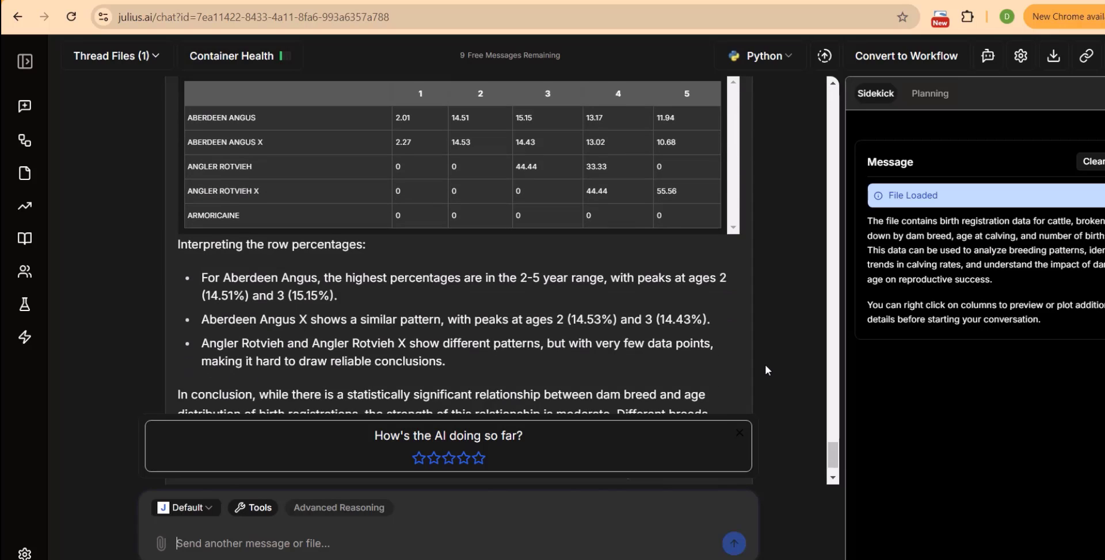
Request a pie chart of the birth-registration data.
{"action": "left_click", "coordinate": [428, 544]}
{"action": "type", "text": "Draw pi chart of the data"}
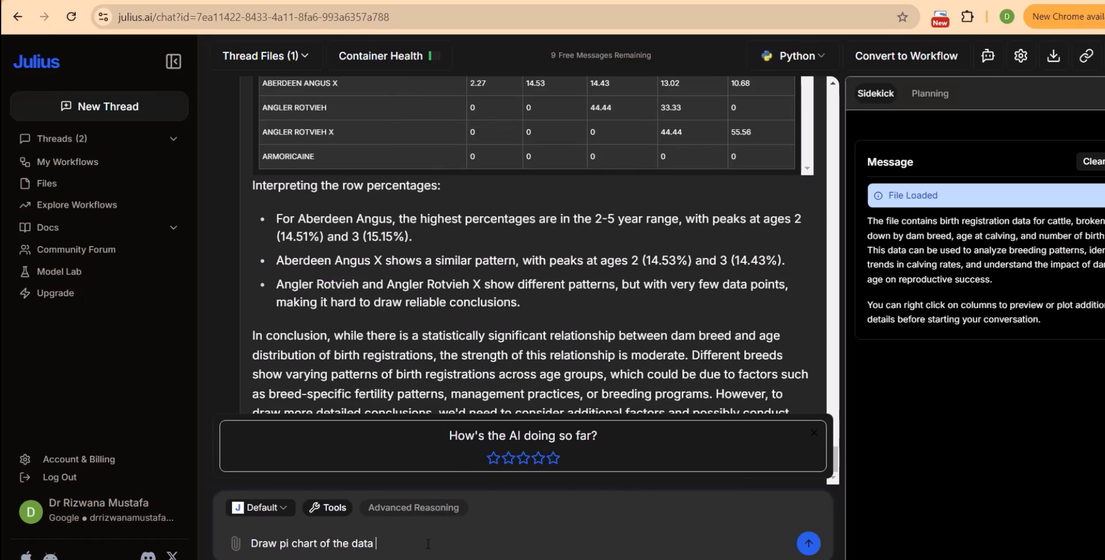
{"action": "key", "text": "Return"}
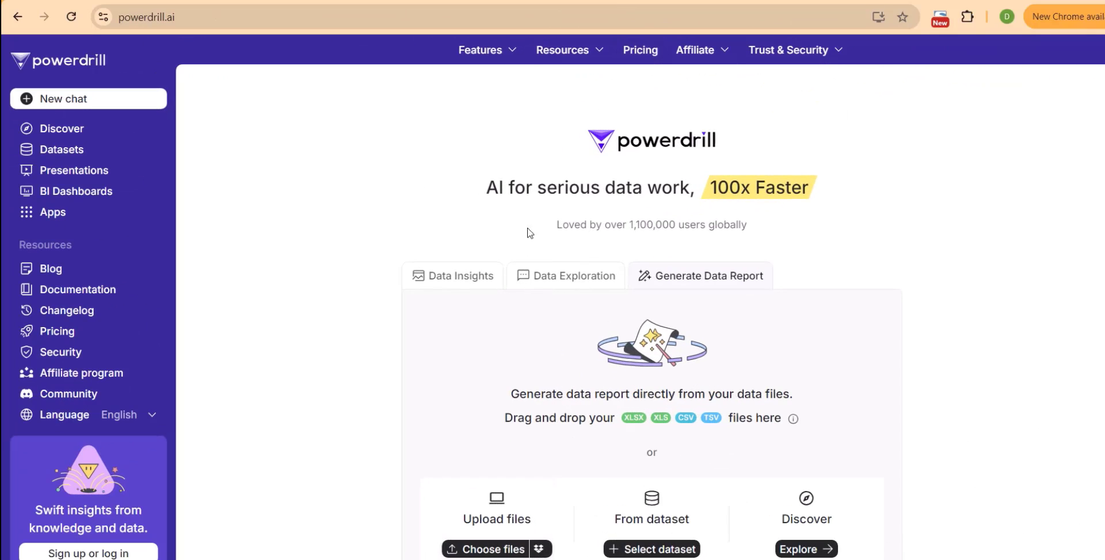
Upload the birth-registrations spreadsheet from Downloads to Powerdrill to create the Livestock Birth Registration Data dataset.
{"action": "scroll", "coordinate": [525, 313], "scroll_direction": "down", "scroll_amount": 2}
{"action": "scroll", "coordinate": [506, 299], "scroll_direction": "up", "scroll_amount": 2}
{"action": "left_click", "coordinate": [466, 279]}
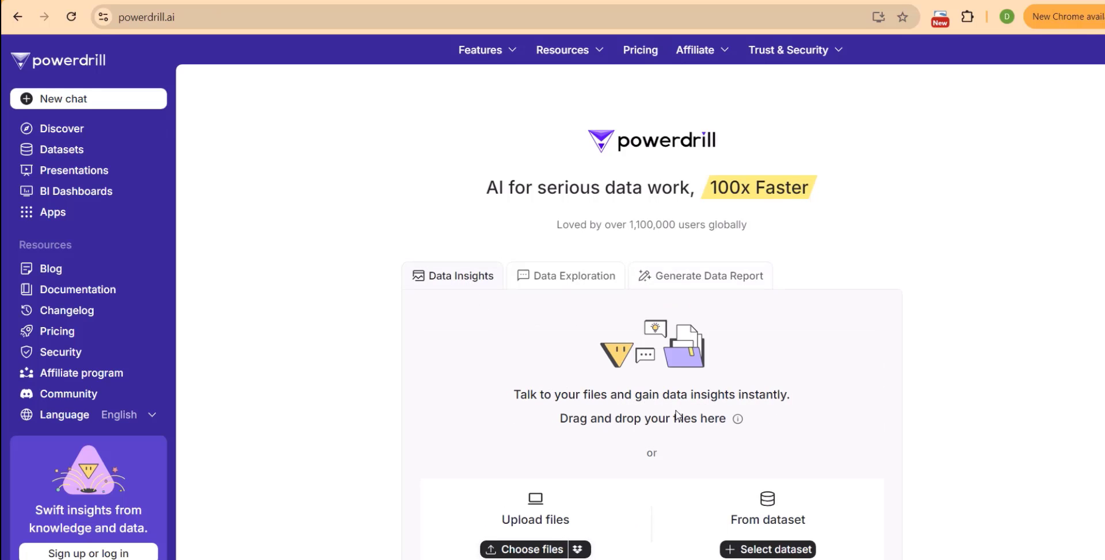
{"action": "left_click", "coordinate": [575, 282]}
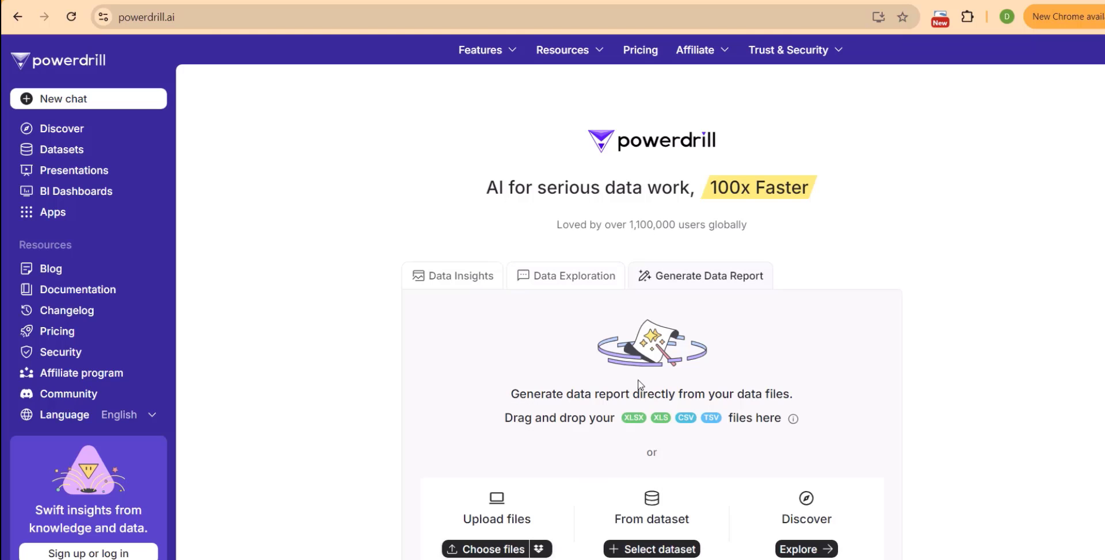
{"action": "scroll", "coordinate": [627, 399], "scroll_direction": "down", "scroll_amount": 1}
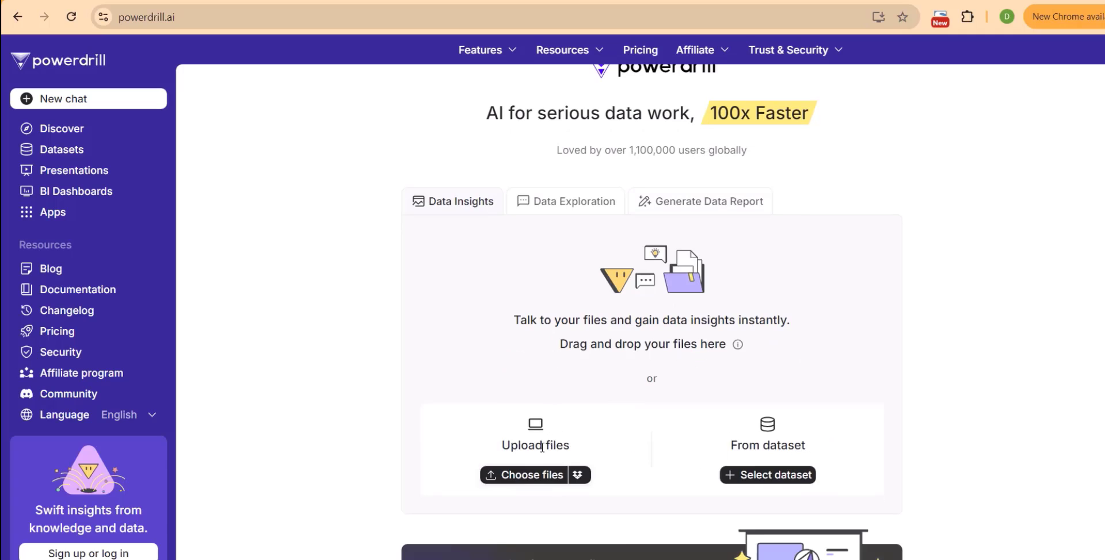
{"action": "left_click", "coordinate": [524, 467]}
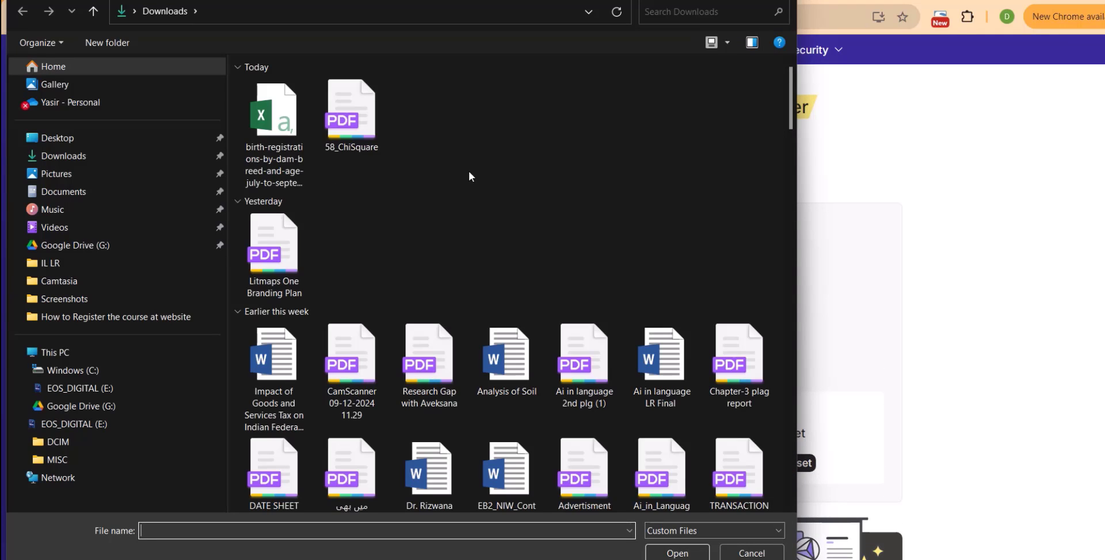
{"action": "left_click", "coordinate": [291, 134]}
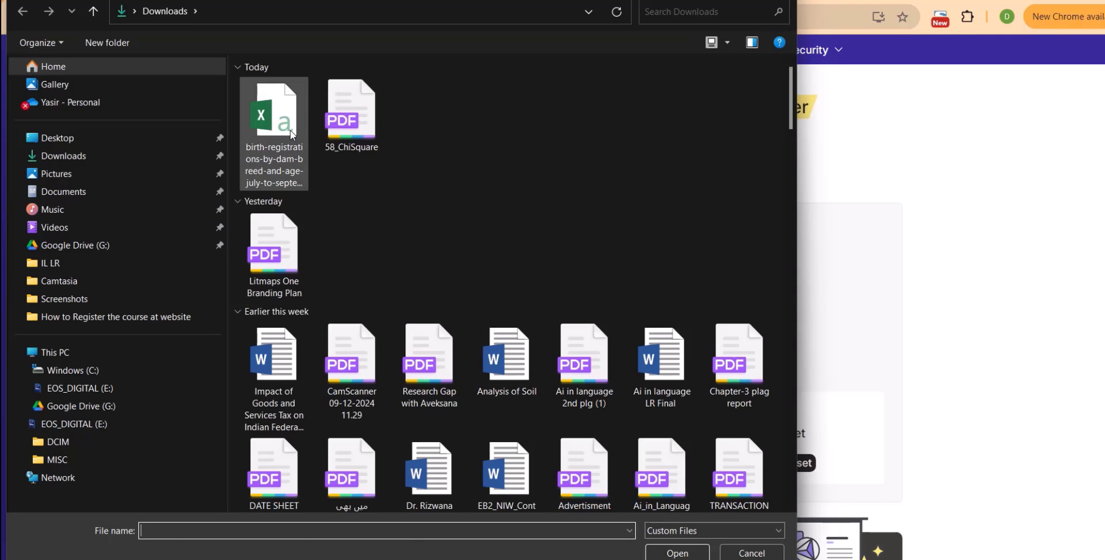
{"action": "left_click", "coordinate": [694, 553]}
Ask the suggested question on the correlation between dam age and births.
{"action": "scroll", "coordinate": [874, 466], "scroll_direction": "down", "scroll_amount": 2}
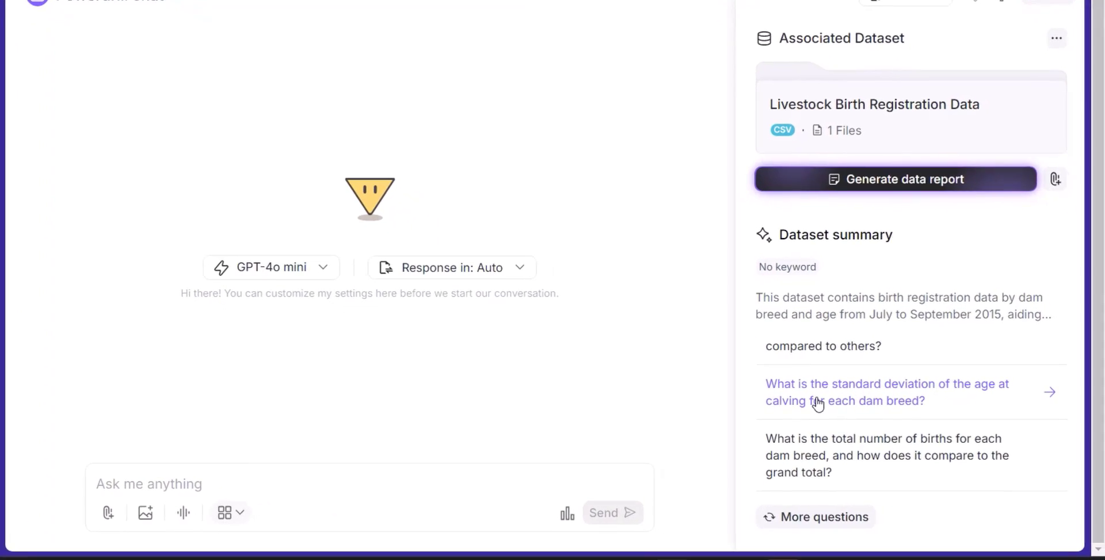
{"action": "scroll", "coordinate": [818, 404], "scroll_direction": "up", "scroll_amount": 3}
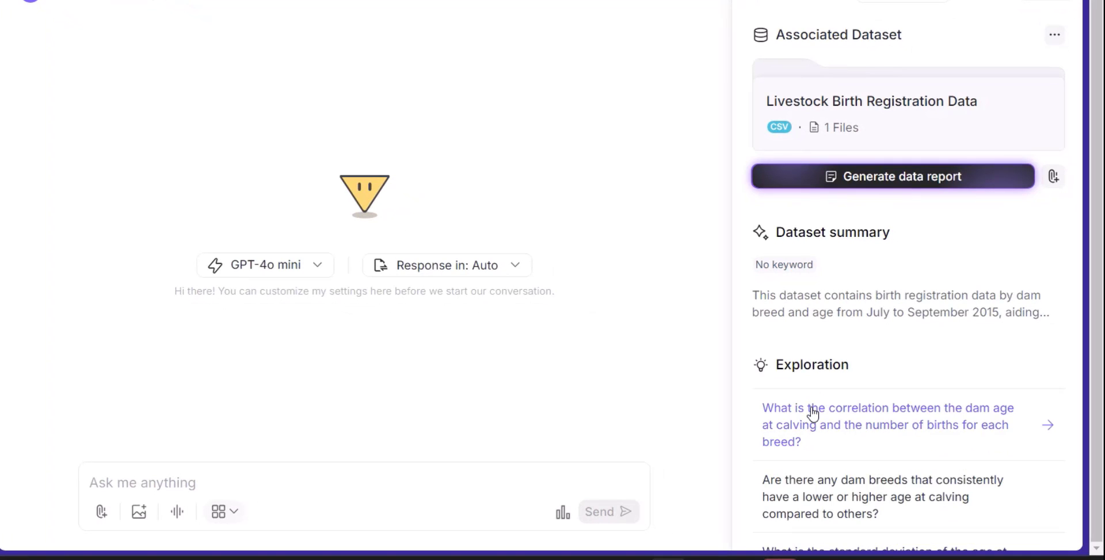
{"action": "scroll", "coordinate": [813, 413], "scroll_direction": "down", "scroll_amount": 4}
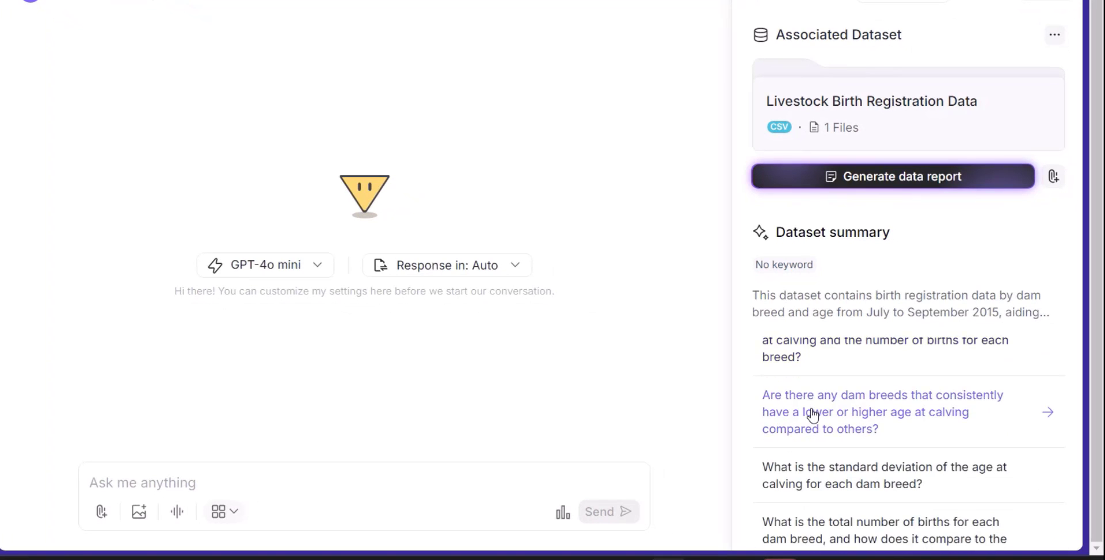
{"action": "scroll", "coordinate": [814, 415], "scroll_direction": "up", "scroll_amount": 3}
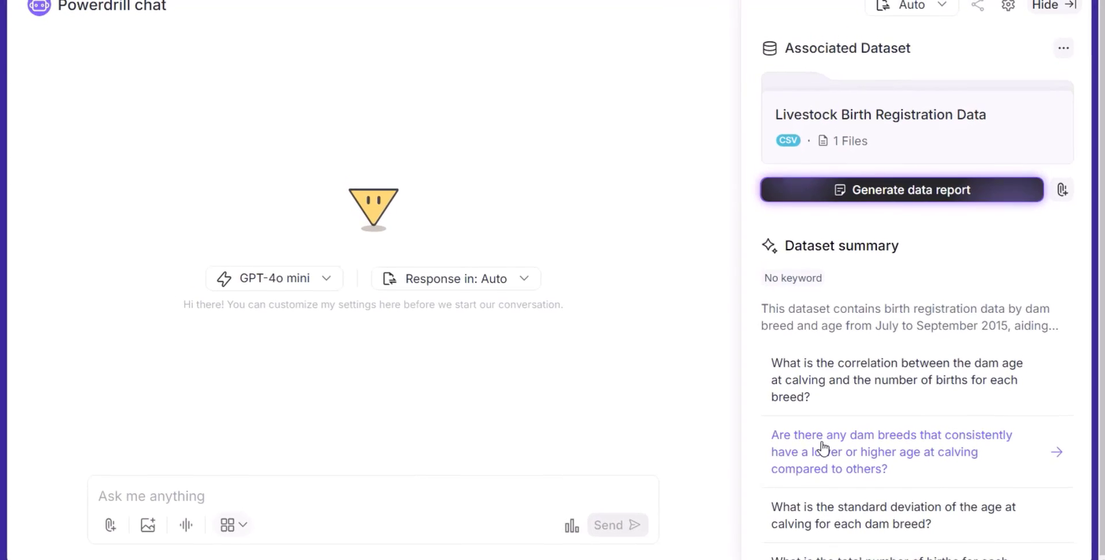
{"action": "left_click", "coordinate": [826, 395]}
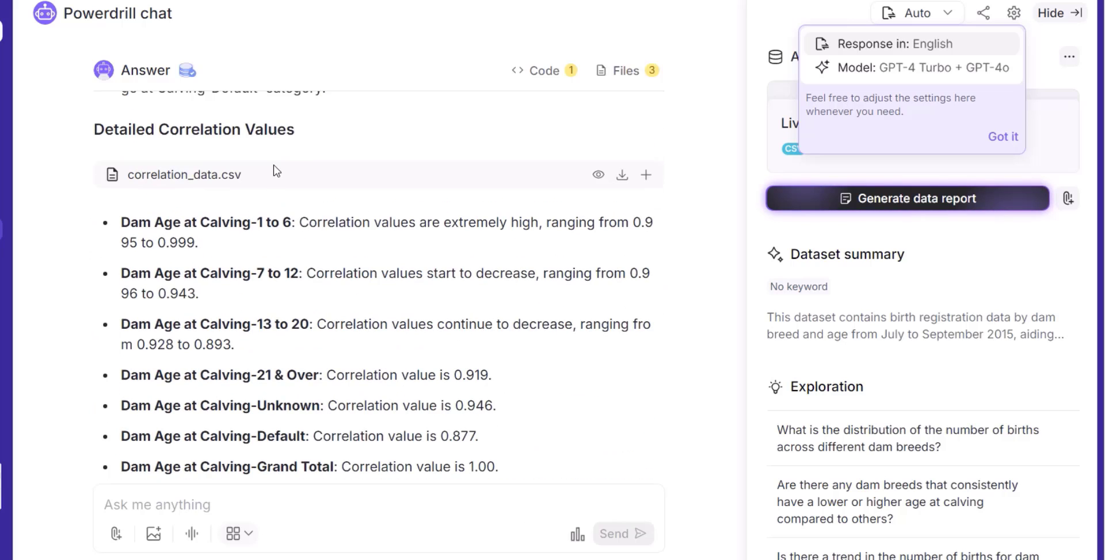
Review the correlation answer, then ask which breeds have higher or lower average births.
{"action": "scroll", "coordinate": [276, 171], "scroll_direction": "up", "scroll_amount": 2}
{"action": "scroll", "coordinate": [276, 169], "scroll_direction": "up", "scroll_amount": 8}
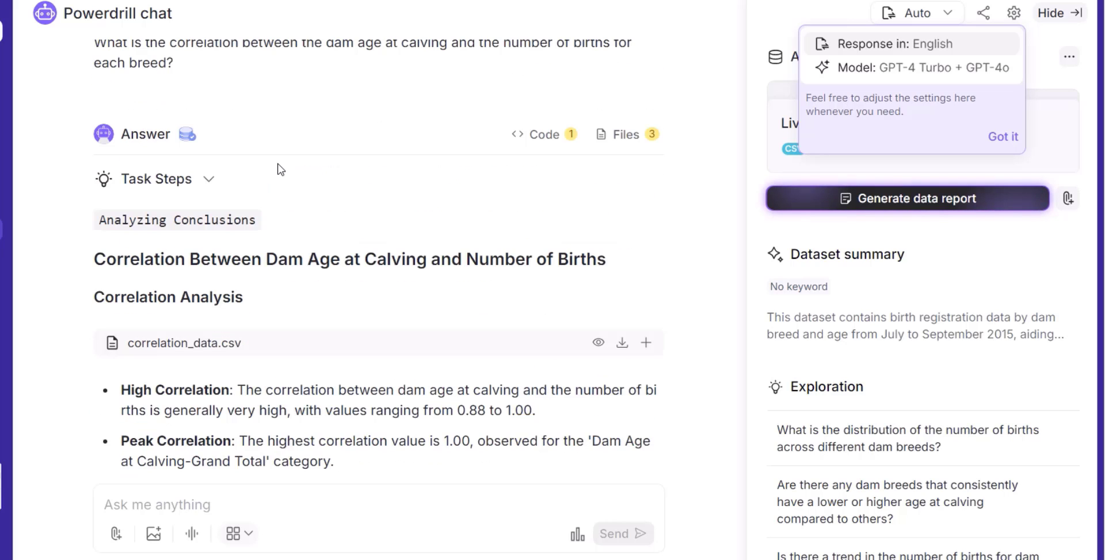
{"action": "scroll", "coordinate": [280, 170], "scroll_direction": "down", "scroll_amount": 4}
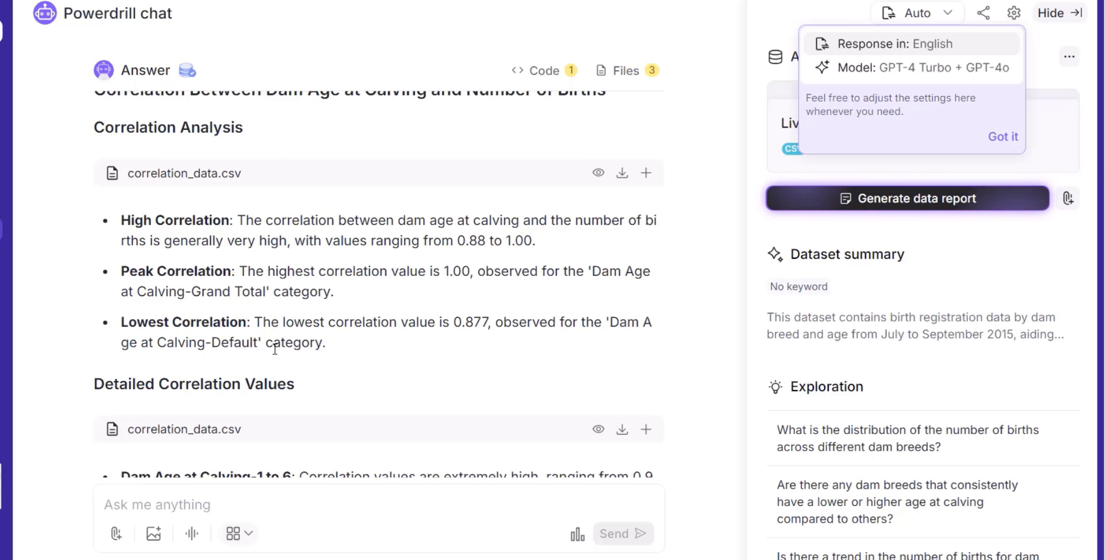
{"action": "scroll", "coordinate": [274, 343], "scroll_direction": "down", "scroll_amount": 4}
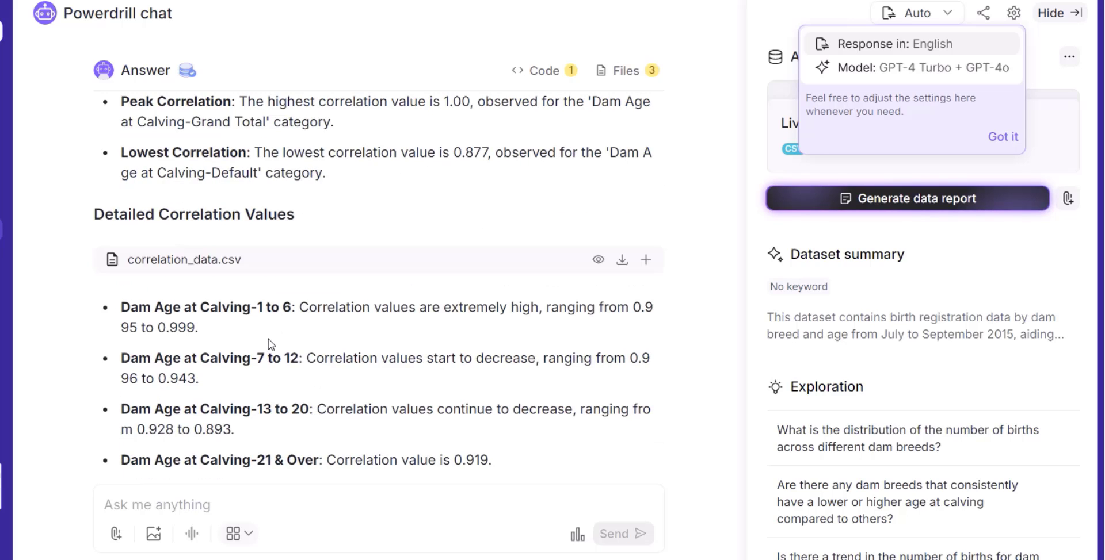
{"action": "scroll", "coordinate": [269, 345], "scroll_direction": "down", "scroll_amount": 2}
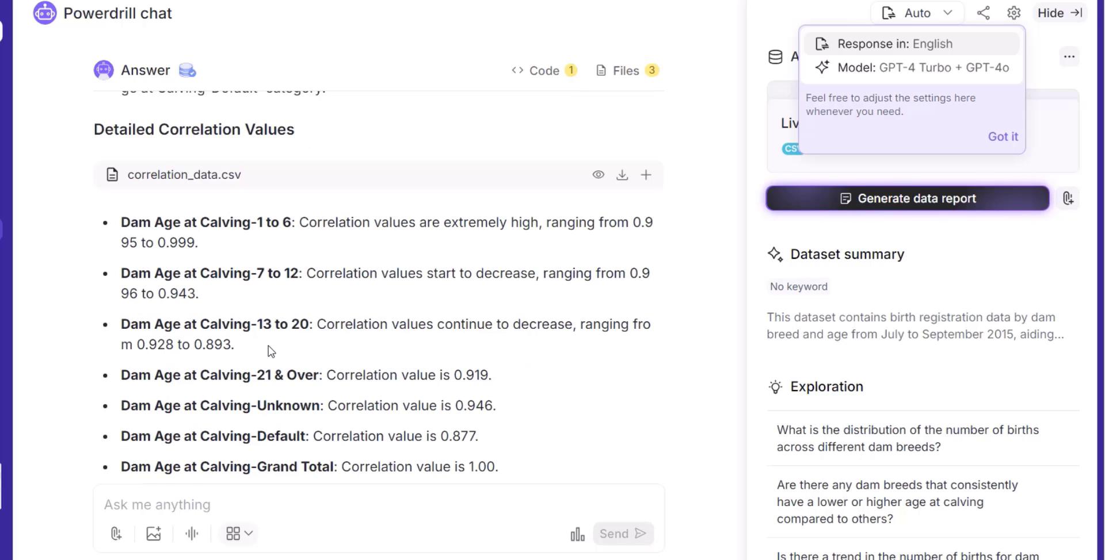
{"action": "scroll", "coordinate": [268, 346], "scroll_direction": "down", "scroll_amount": 4}
{"action": "scroll", "coordinate": [269, 346], "scroll_direction": "down", "scroll_amount": 4}
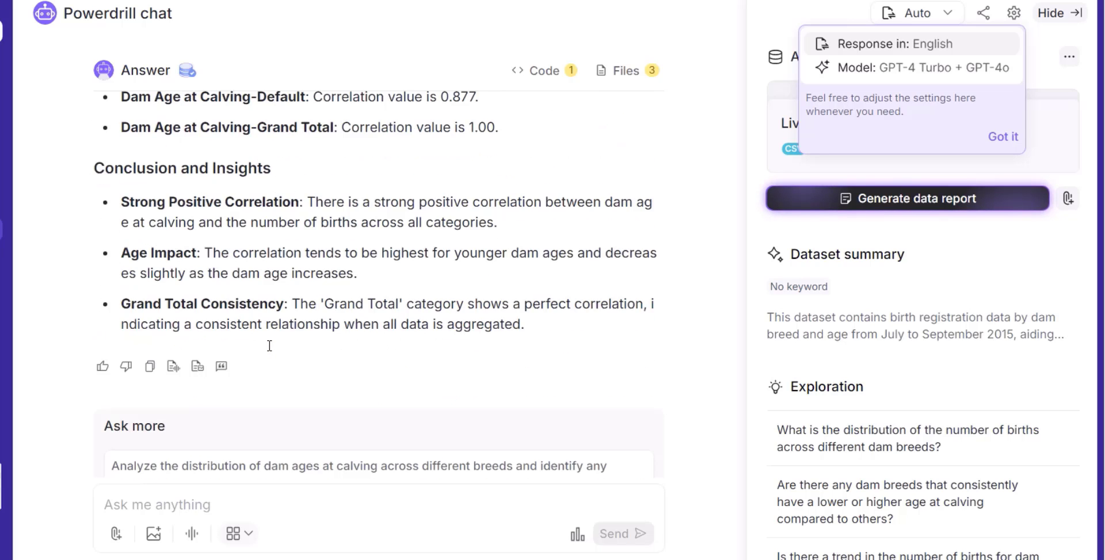
{"action": "scroll", "coordinate": [268, 350], "scroll_direction": "down", "scroll_amount": 4}
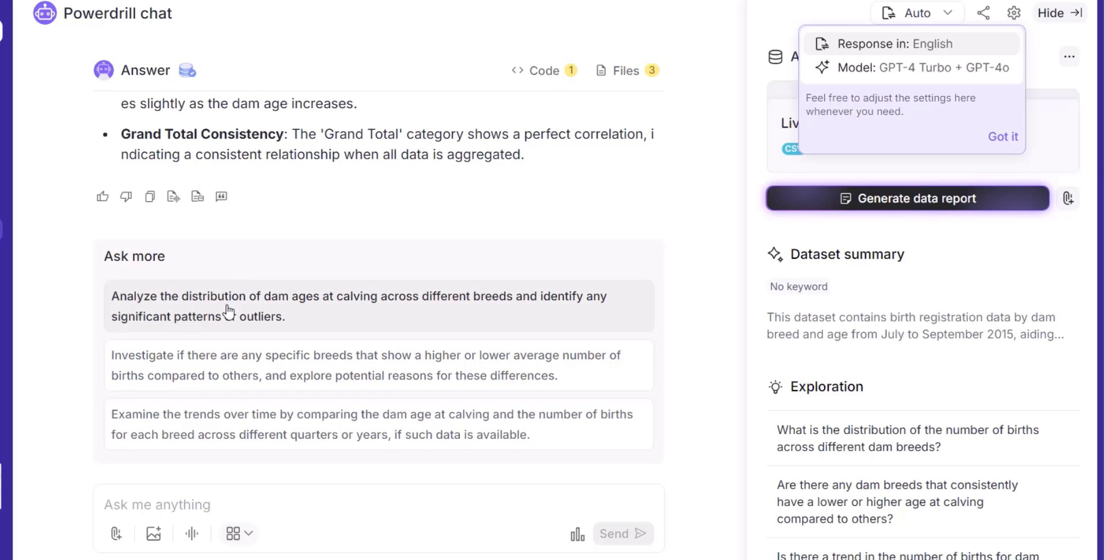
{"action": "left_click", "coordinate": [241, 372]}
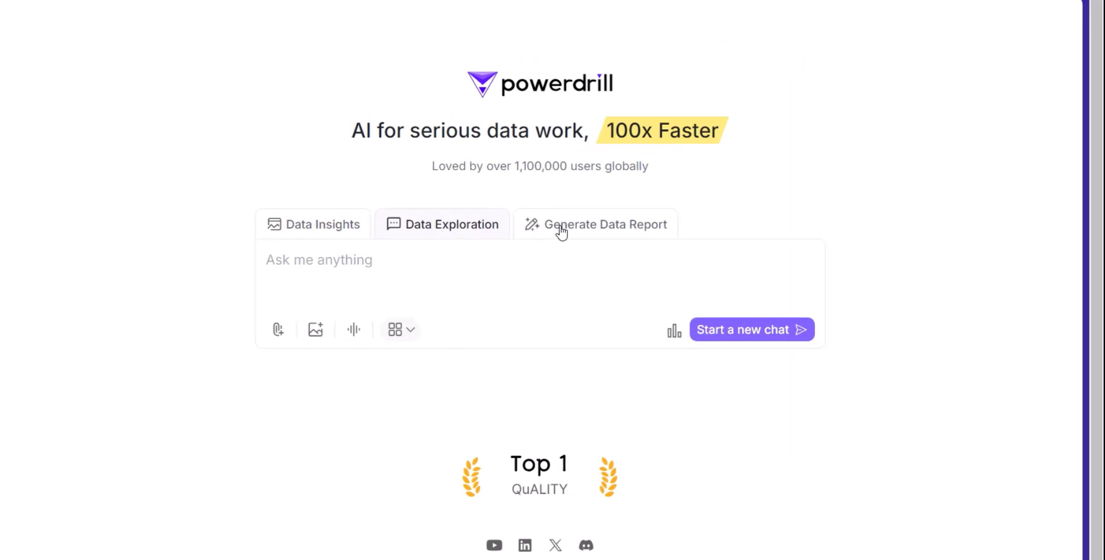
Switch to Generate Data Report mode and choose the birth-registrations spreadsheet for upload.
{"action": "left_click", "coordinate": [561, 233]}
{"action": "scroll", "coordinate": [397, 378], "scroll_direction": "down", "scroll_amount": 2}
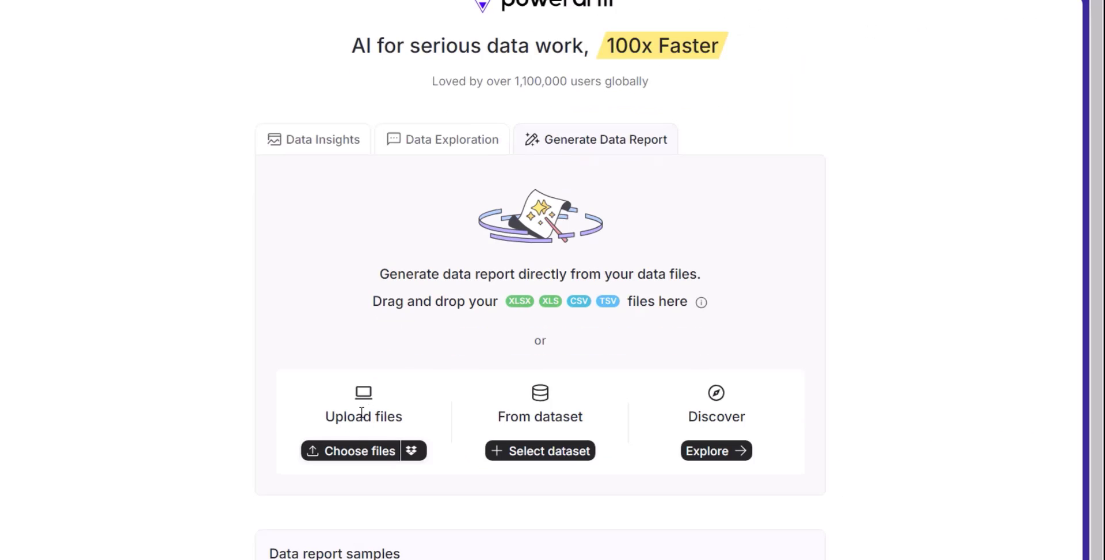
{"action": "left_click", "coordinate": [352, 454]}
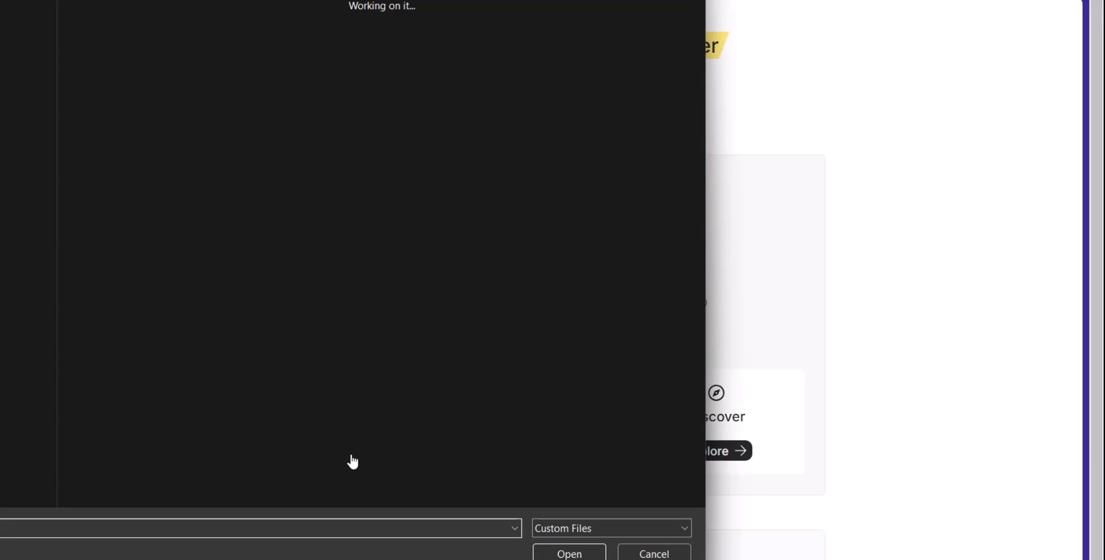
{"action": "double_click", "coordinate": [131, 74]}
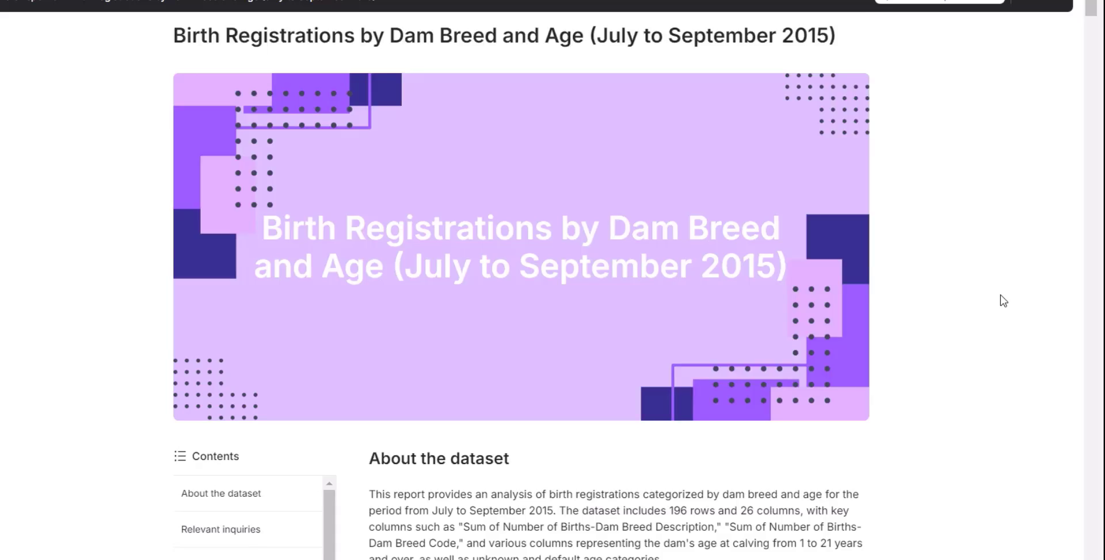
{"action": "scroll", "coordinate": [1001, 300], "scroll_direction": "down", "scroll_amount": 3}
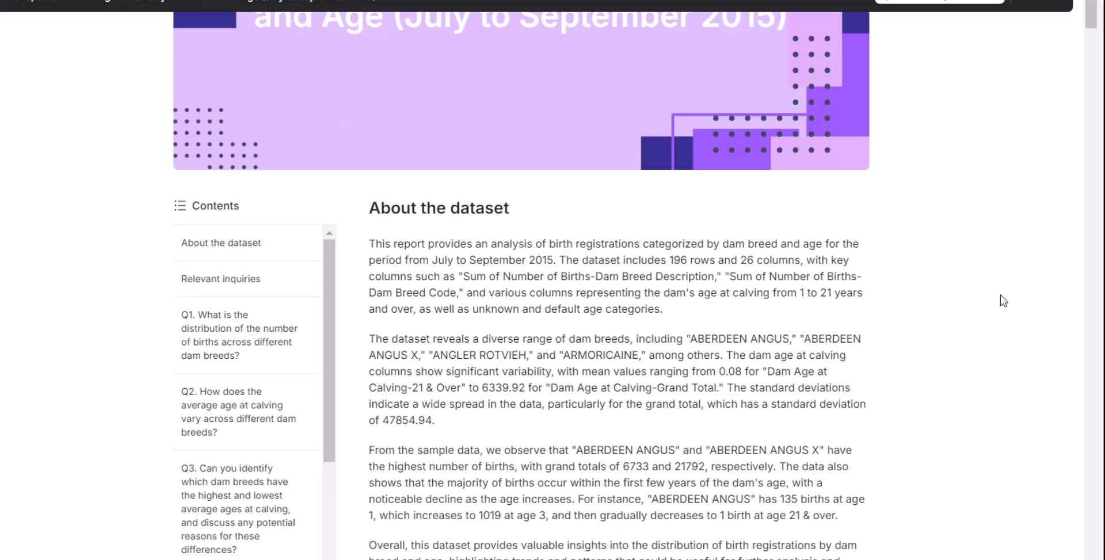
{"action": "scroll", "coordinate": [1003, 300], "scroll_direction": "down", "scroll_amount": 3}
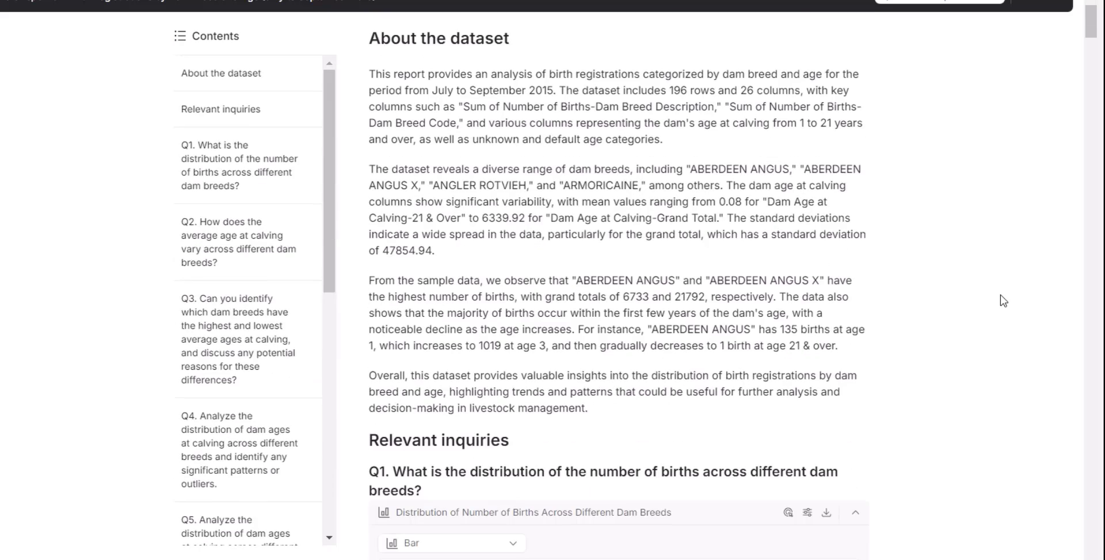
{"action": "scroll", "coordinate": [1003, 301], "scroll_direction": "down", "scroll_amount": 3}
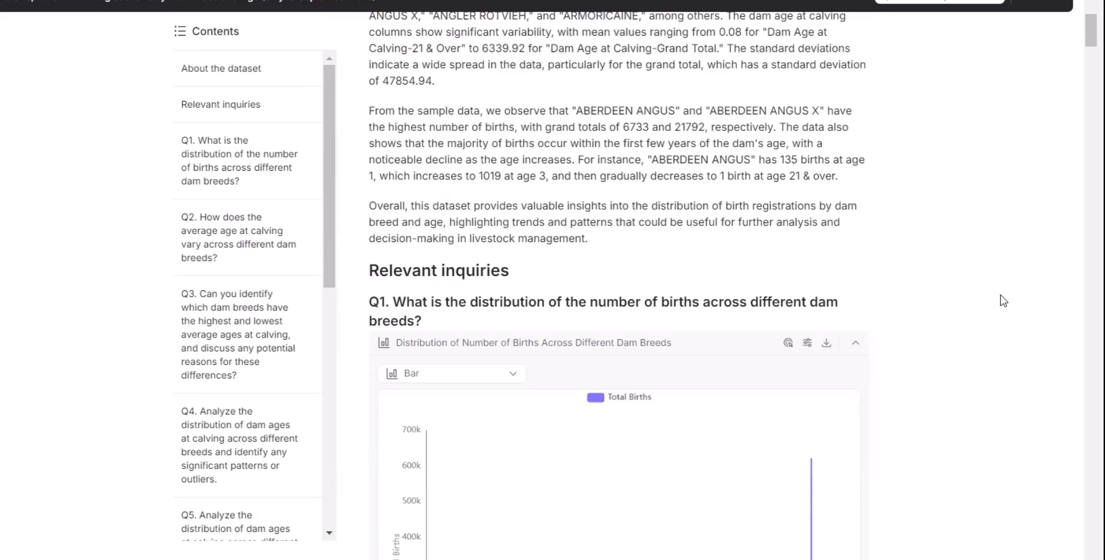
{"action": "scroll", "coordinate": [1003, 300], "scroll_direction": "down", "scroll_amount": 3}
{"action": "scroll", "coordinate": [1003, 301], "scroll_direction": "down", "scroll_amount": 3}
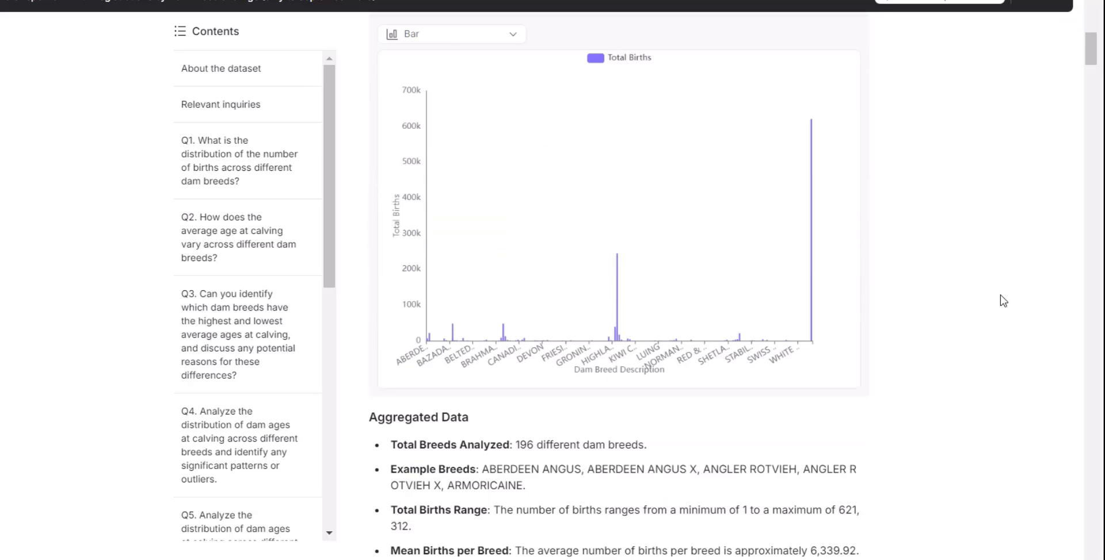
{"action": "scroll", "coordinate": [1002, 300], "scroll_direction": "down", "scroll_amount": 3}
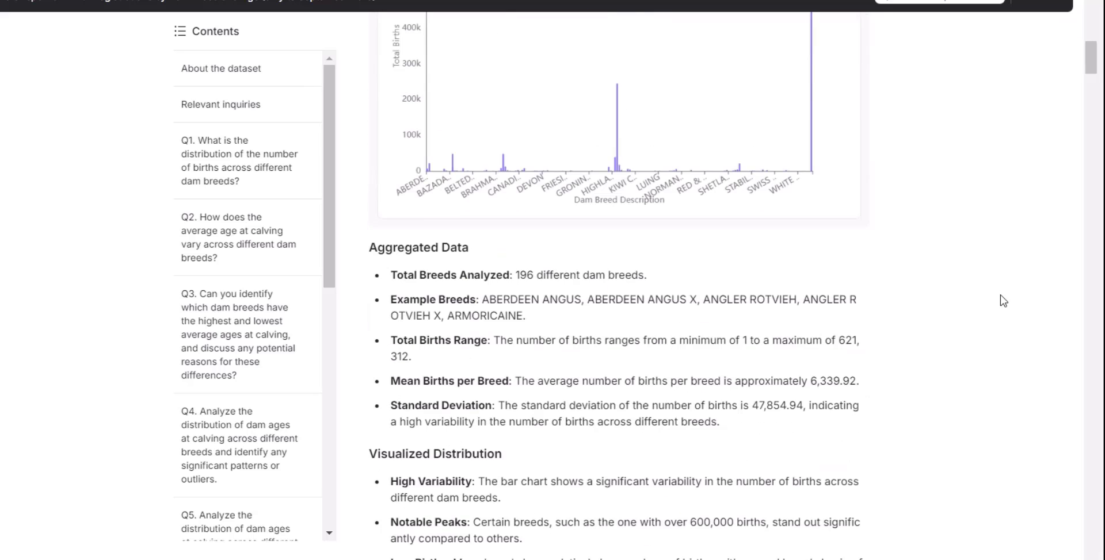
{"action": "scroll", "coordinate": [1003, 301], "scroll_direction": "down", "scroll_amount": 10}
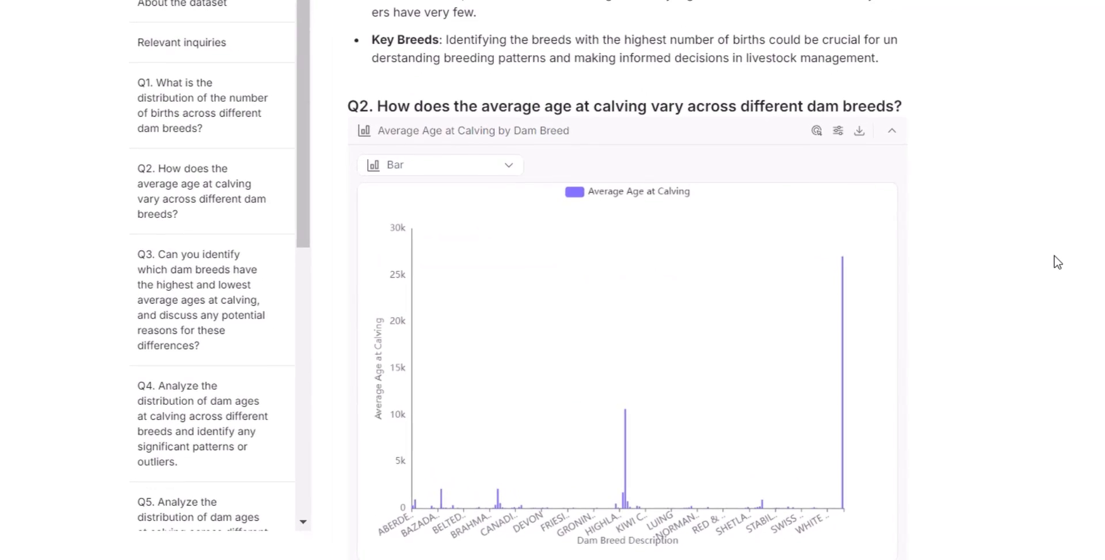
{"action": "scroll", "coordinate": [1057, 262], "scroll_direction": "down", "scroll_amount": 5}
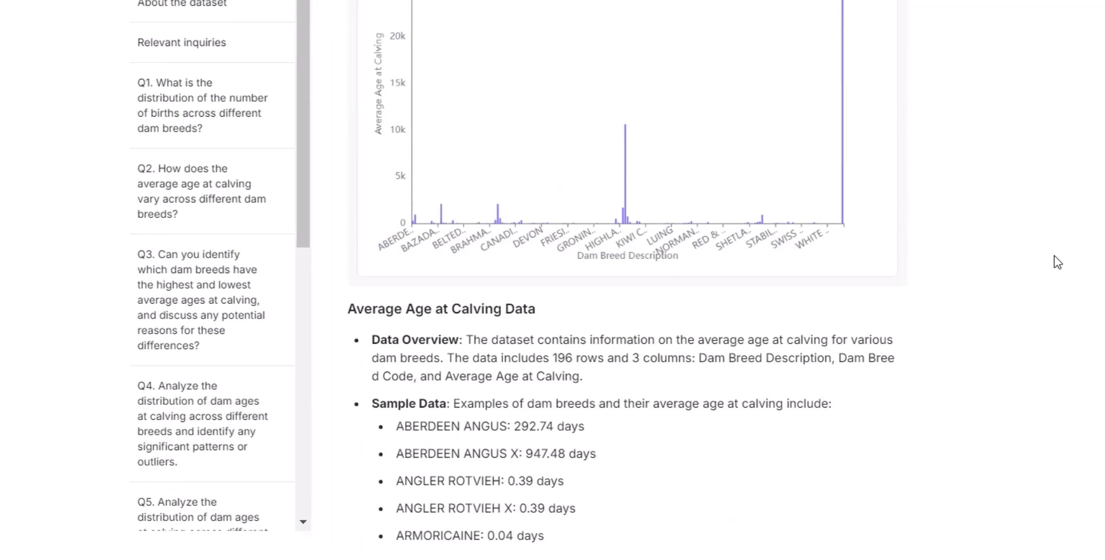
{"action": "scroll", "coordinate": [1057, 262], "scroll_direction": "down", "scroll_amount": 3}
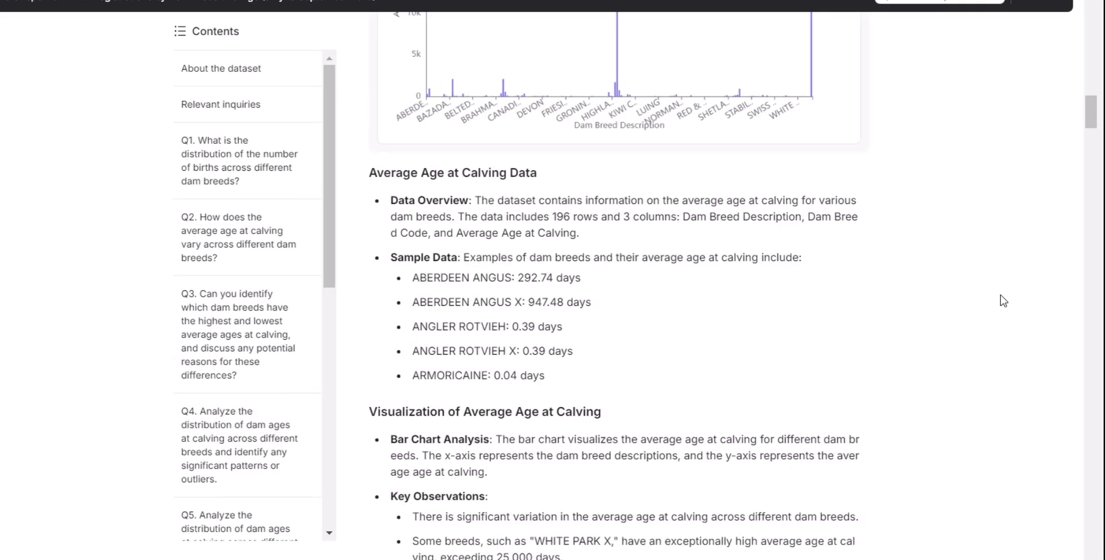
{"action": "scroll", "coordinate": [1003, 301], "scroll_direction": "down", "scroll_amount": 5}
{"action": "scroll", "coordinate": [1003, 301], "scroll_direction": "down", "scroll_amount": 6}
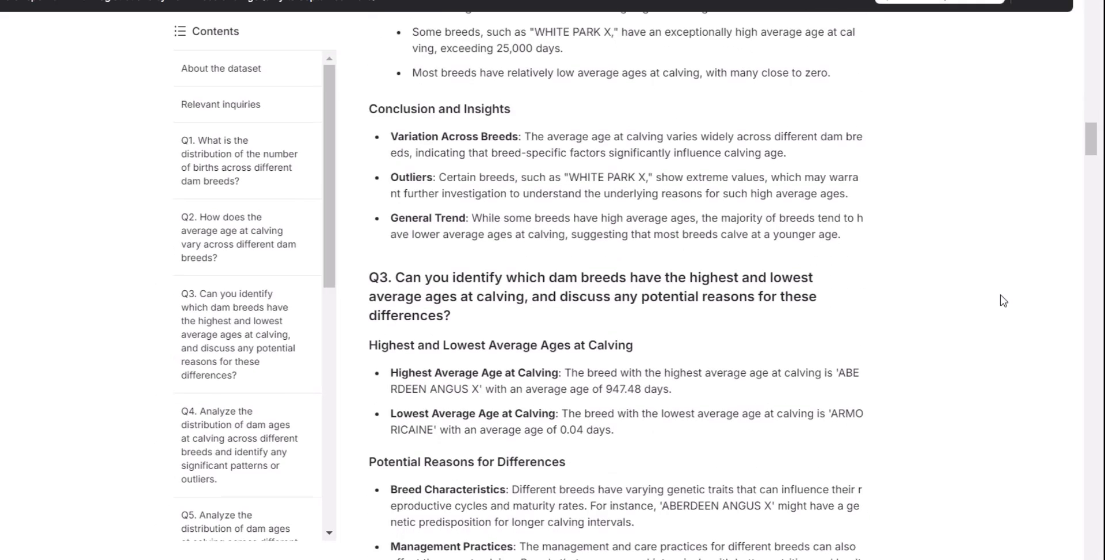
Scroll the report past the Q6 births-by-dam-age line chart and conclusions to the Q7 heading.
{"action": "scroll", "coordinate": [1003, 300], "scroll_direction": "down", "scroll_amount": 10}
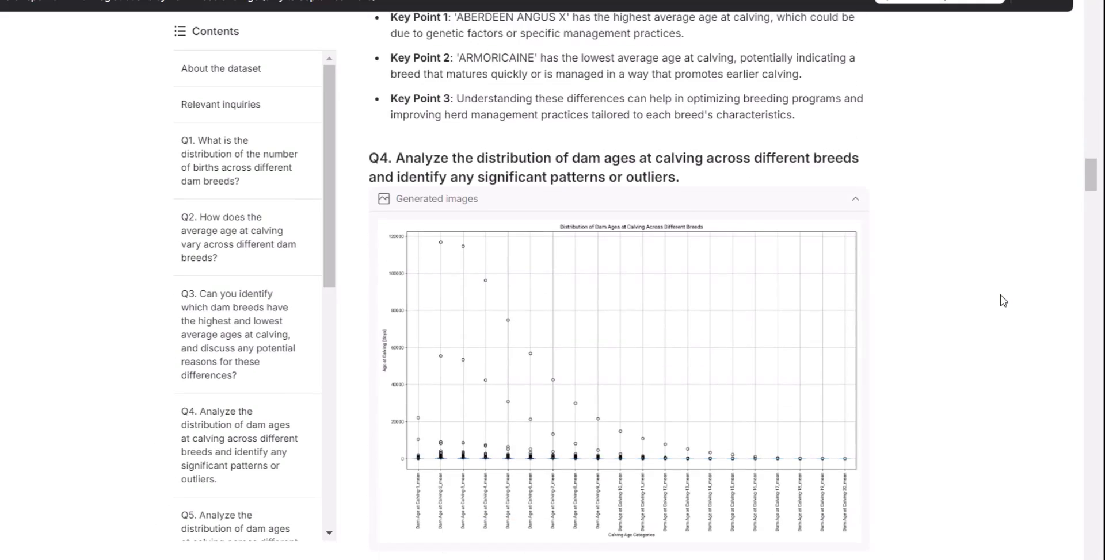
{"action": "scroll", "coordinate": [1003, 301], "scroll_direction": "down", "scroll_amount": 12}
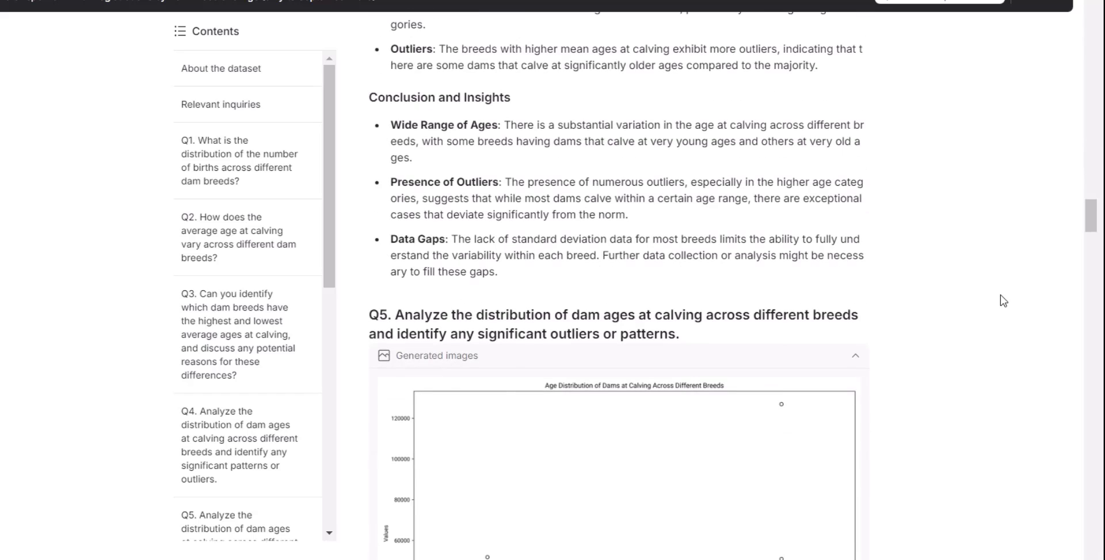
{"action": "scroll", "coordinate": [1003, 301], "scroll_direction": "down", "scroll_amount": 10}
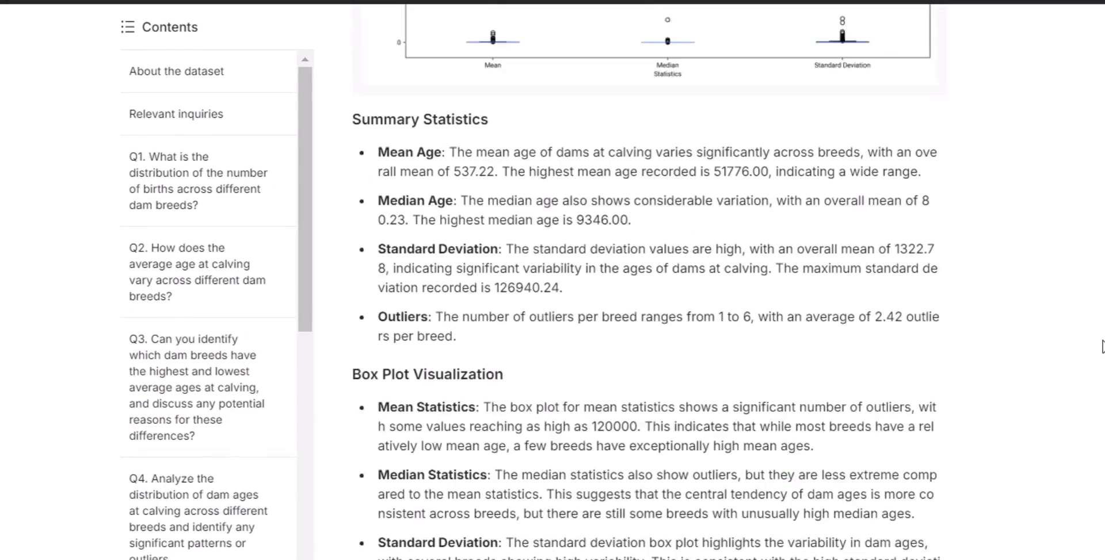
{"action": "scroll", "coordinate": [1102, 347], "scroll_direction": "down", "scroll_amount": 1}
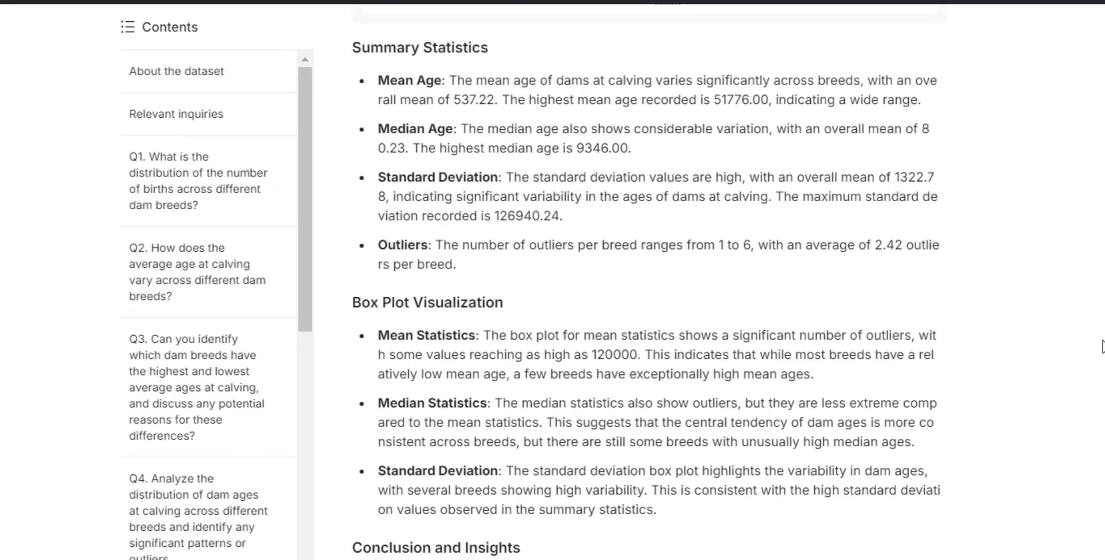
{"action": "scroll", "coordinate": [1101, 347], "scroll_direction": "down", "scroll_amount": 5}
{"action": "scroll", "coordinate": [1102, 347], "scroll_direction": "down", "scroll_amount": 5}
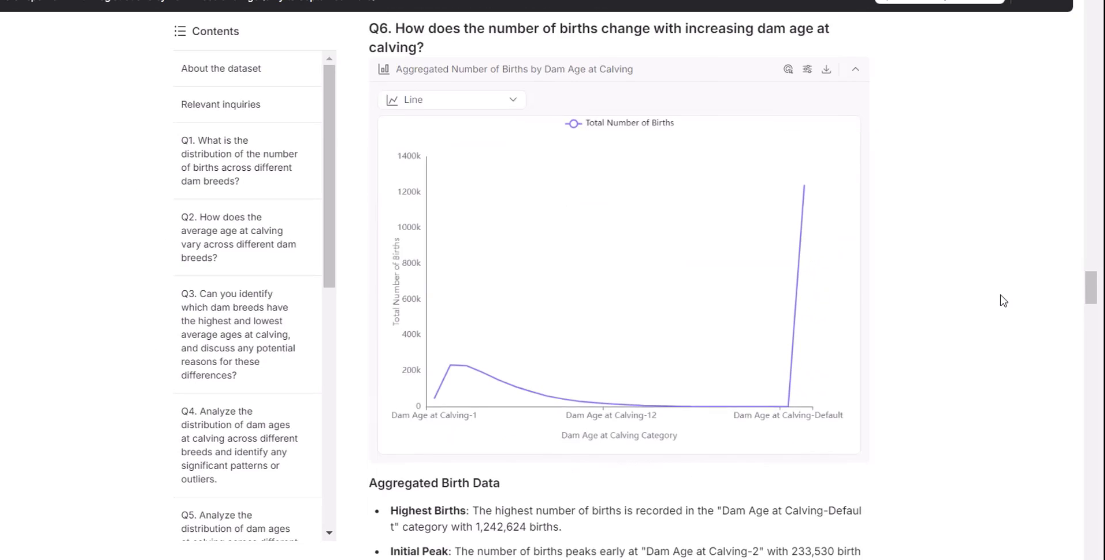
{"action": "scroll", "coordinate": [1003, 300], "scroll_direction": "down", "scroll_amount": 8}
{"action": "scroll", "coordinate": [1004, 301], "scroll_direction": "down", "scroll_amount": 5}
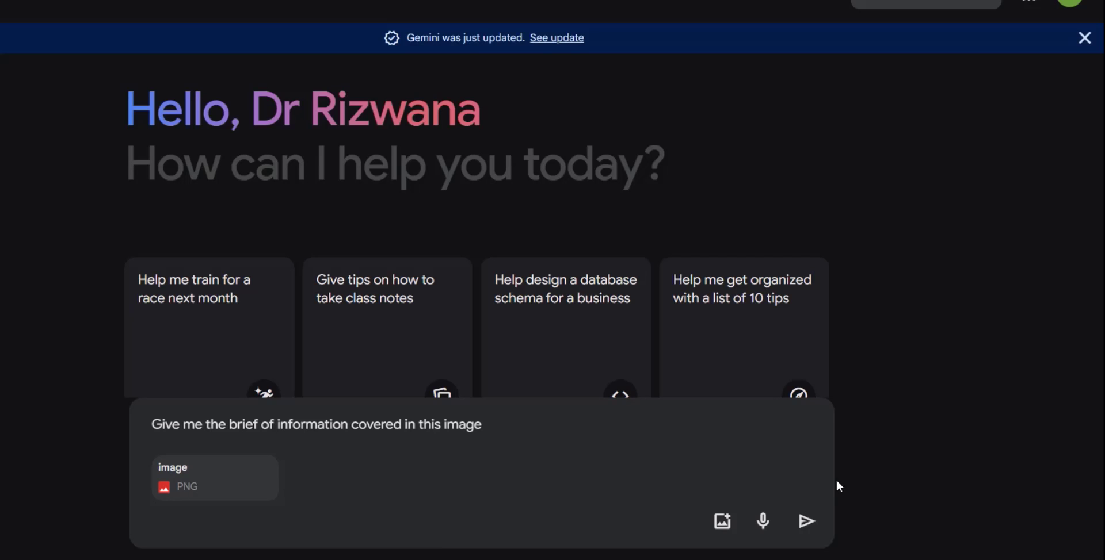
Send the table image with the brief-description prompt, then ask which correlations could be studied.
{"action": "left_click", "coordinate": [807, 522]}
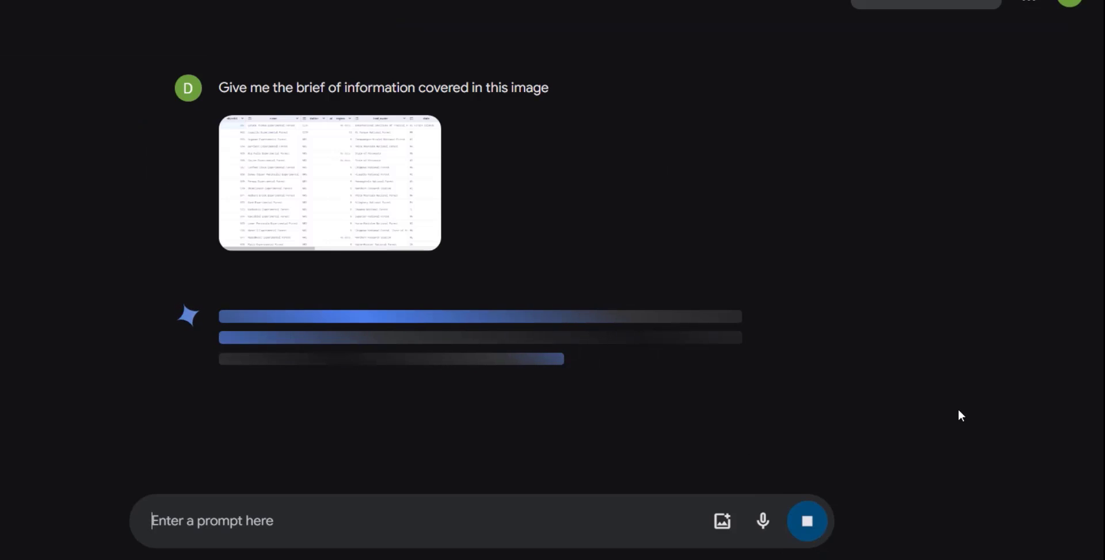
{"action": "type", "text": "What kind of correlation can be studied between the provided data"}
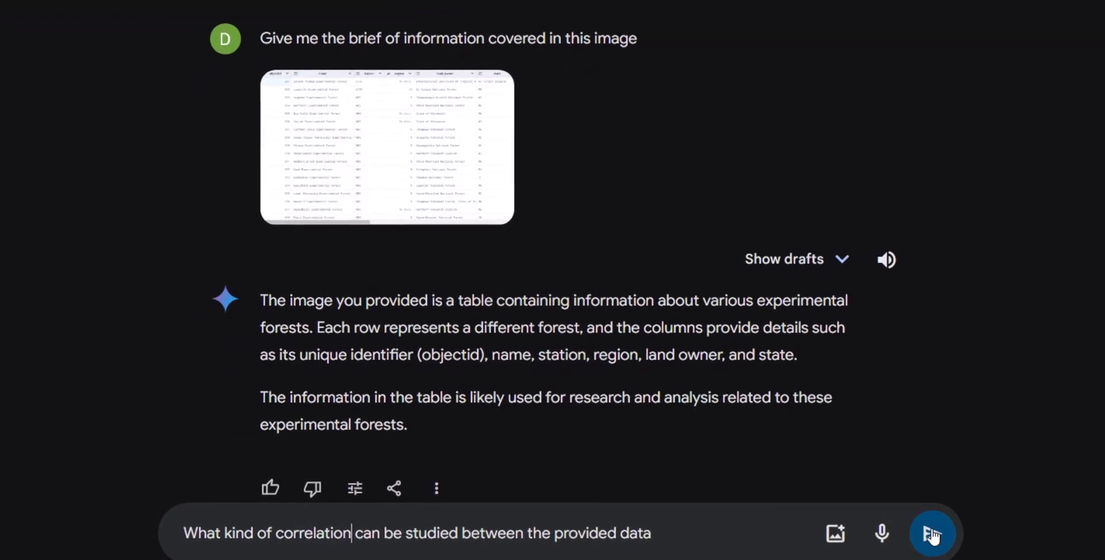
{"action": "left_click", "coordinate": [831, 524]}
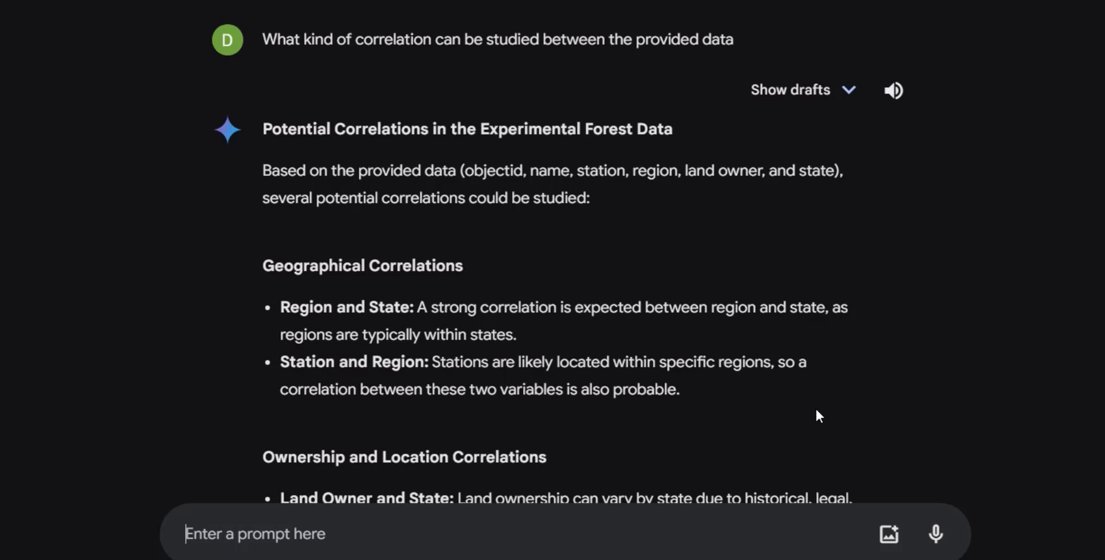
Scroll through Gemini's Potential Correlations answer down to the Other Potential Correlations section.
{"action": "scroll", "coordinate": [607, 354], "scroll_direction": "down", "scroll_amount": 3}
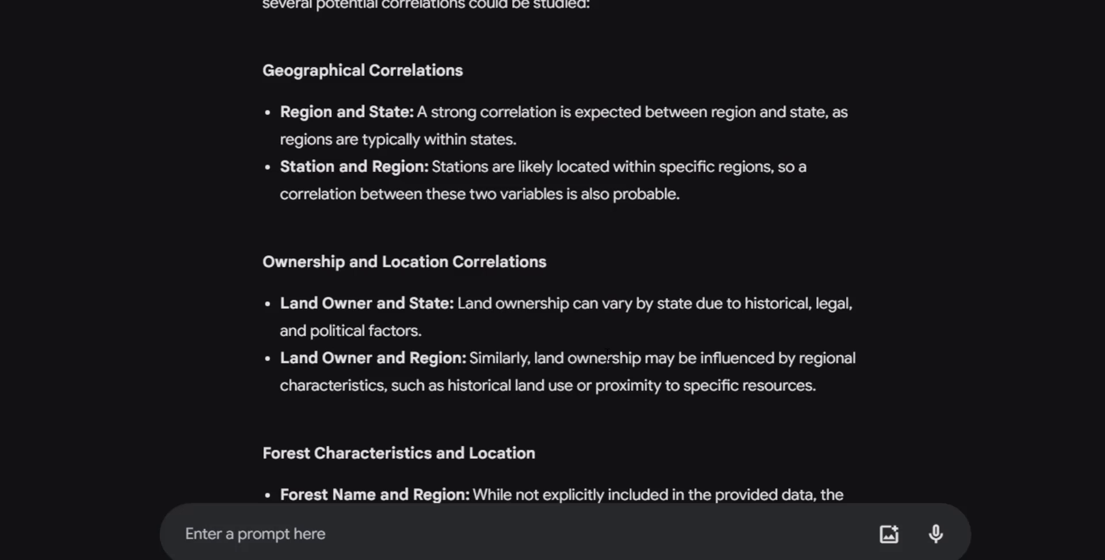
{"action": "scroll", "coordinate": [607, 354], "scroll_direction": "down", "scroll_amount": 3}
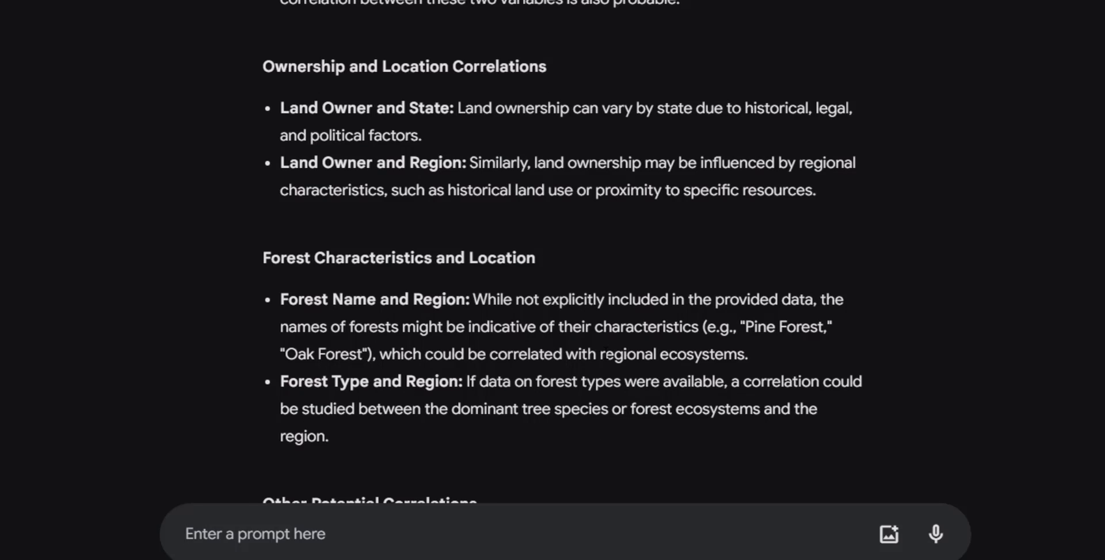
{"action": "scroll", "coordinate": [481, 371], "scroll_direction": "up", "scroll_amount": 6}
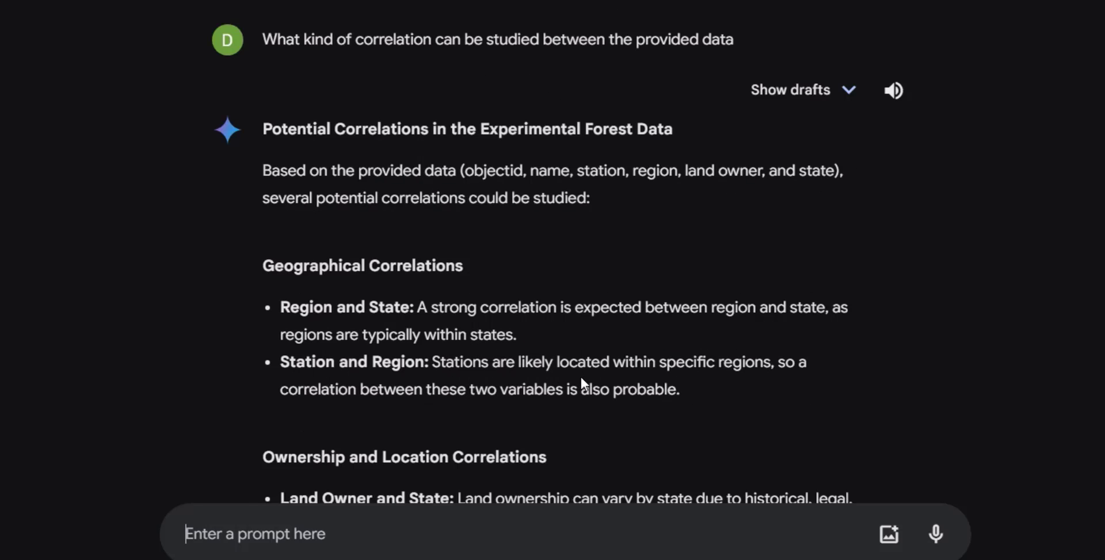
{"action": "scroll", "coordinate": [292, 299], "scroll_direction": "down", "scroll_amount": 3}
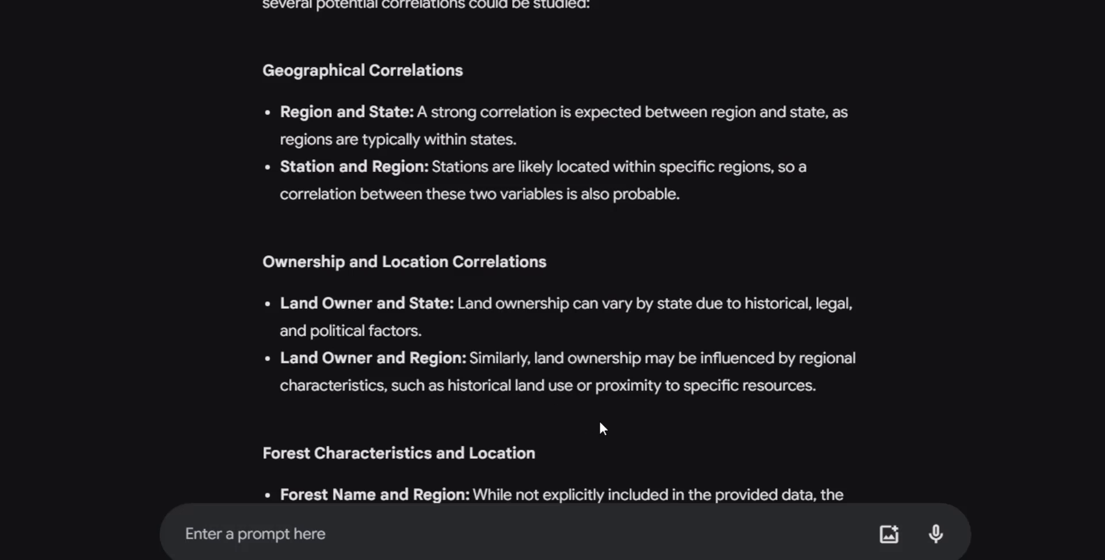
{"action": "scroll", "coordinate": [604, 429], "scroll_direction": "down", "scroll_amount": 3}
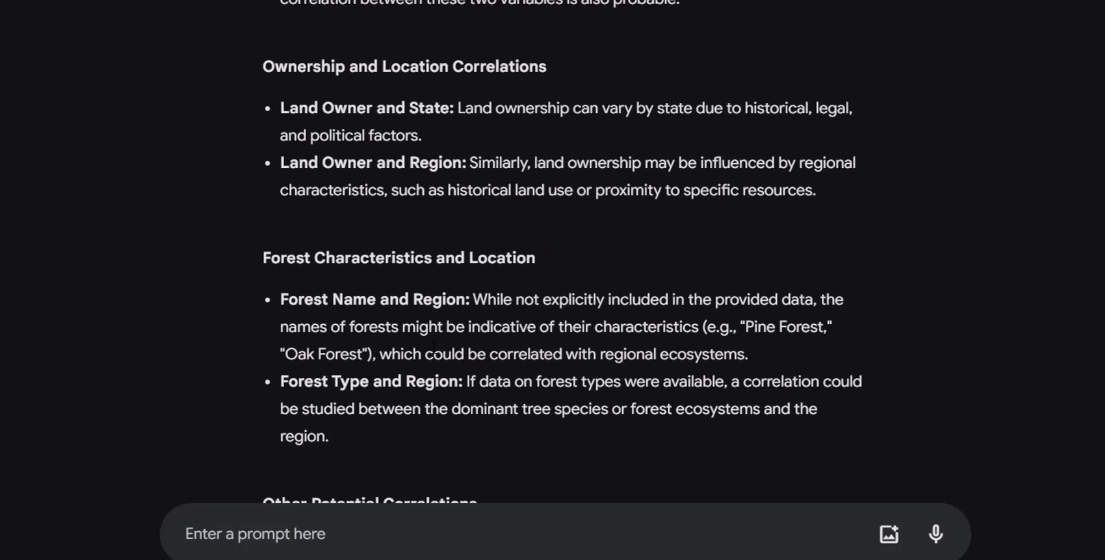
{"action": "scroll", "coordinate": [433, 345], "scroll_direction": "down", "scroll_amount": 3}
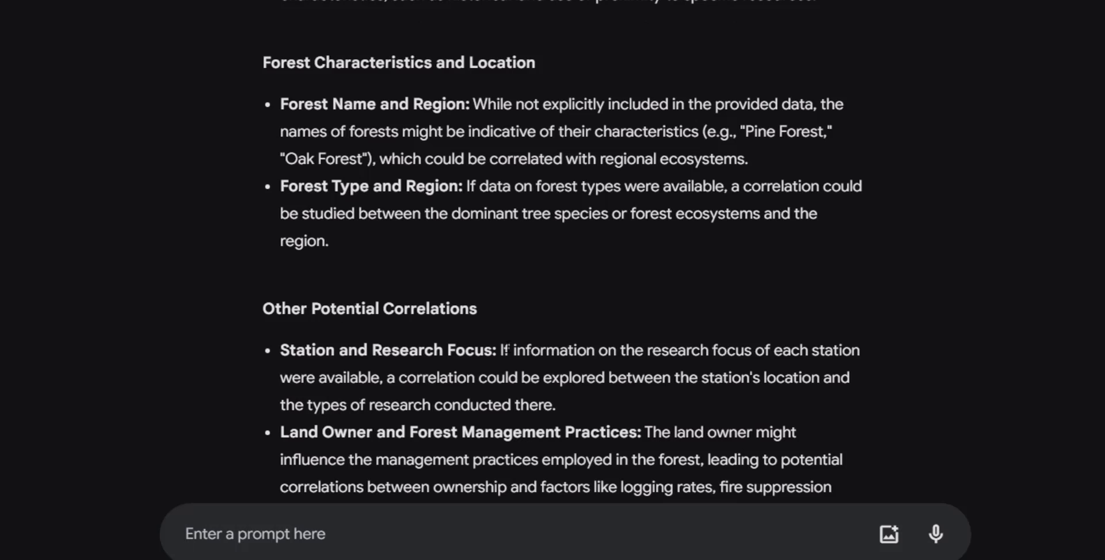
{"action": "scroll", "coordinate": [514, 361], "scroll_direction": "up", "scroll_amount": 2}
Select the Forest Characteristics and Location section and ask Gemini to explore it for a pie chart.
{"action": "left_click_drag", "start_coordinate": [370, 339], "coordinate": [237, 133]}
{"action": "key", "text": "ctrl+c"}
{"action": "left_click", "coordinate": [342, 536]}
{"action": "type", "text": "explire"}
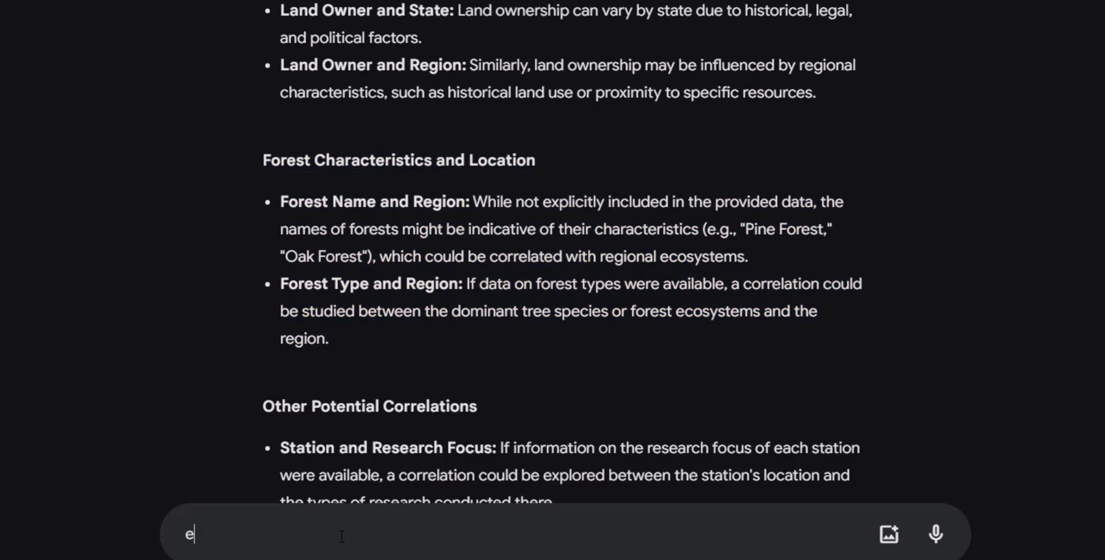
{"action": "key", "text": "BackSpace"}
{"action": "key", "text": "BackSpace"}
{"action": "key", "text": "BackSpace"}
{"action": "key", "text": "BackSpace"}
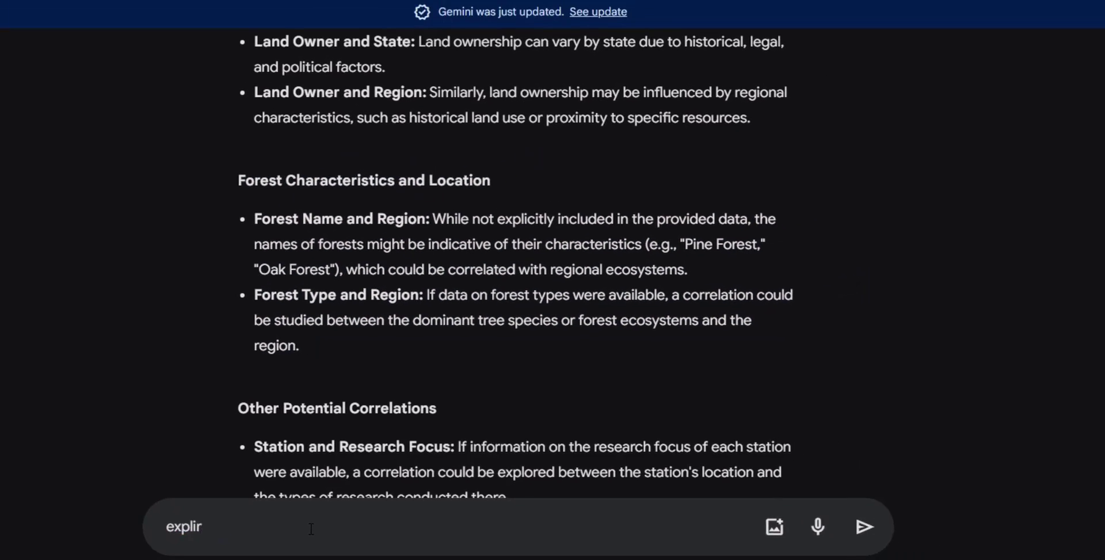
{"action": "type", "text": "ore this relationship and give me its deatisl for my p"}
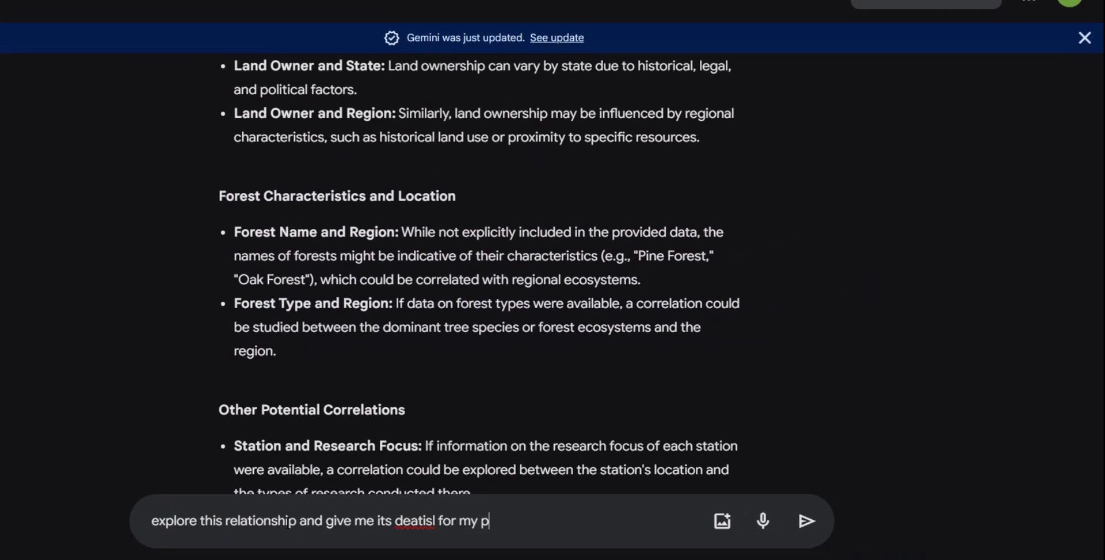
{"action": "key", "text": "BackSpace"}
{"action": "type", "text": "pie chart"}
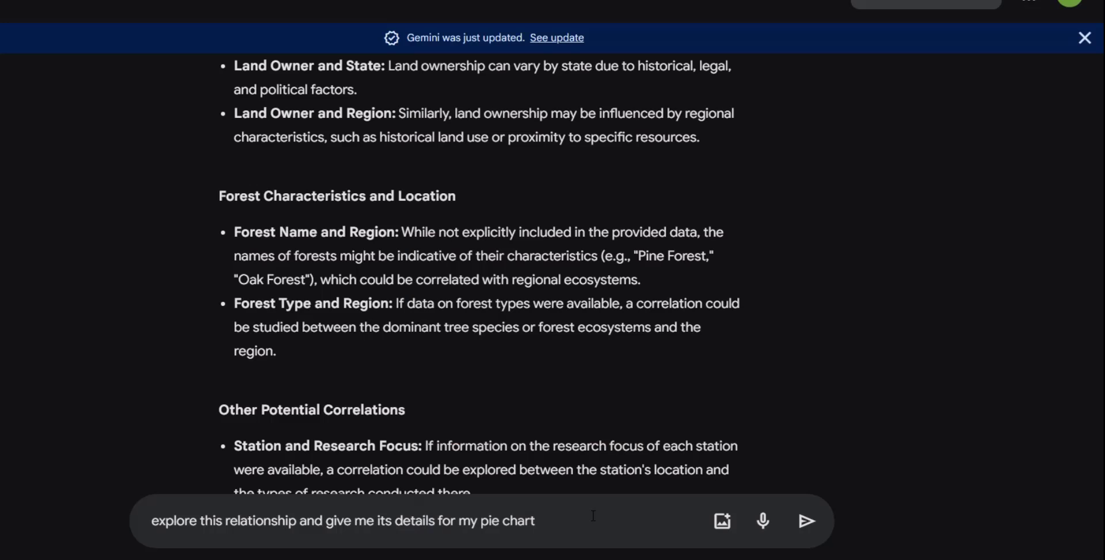
{"action": "key", "text": "Return"}
Ask for potential values to consider when drawing the pie chart, including the pasted section text.
{"action": "type", "text": "give me potei"}
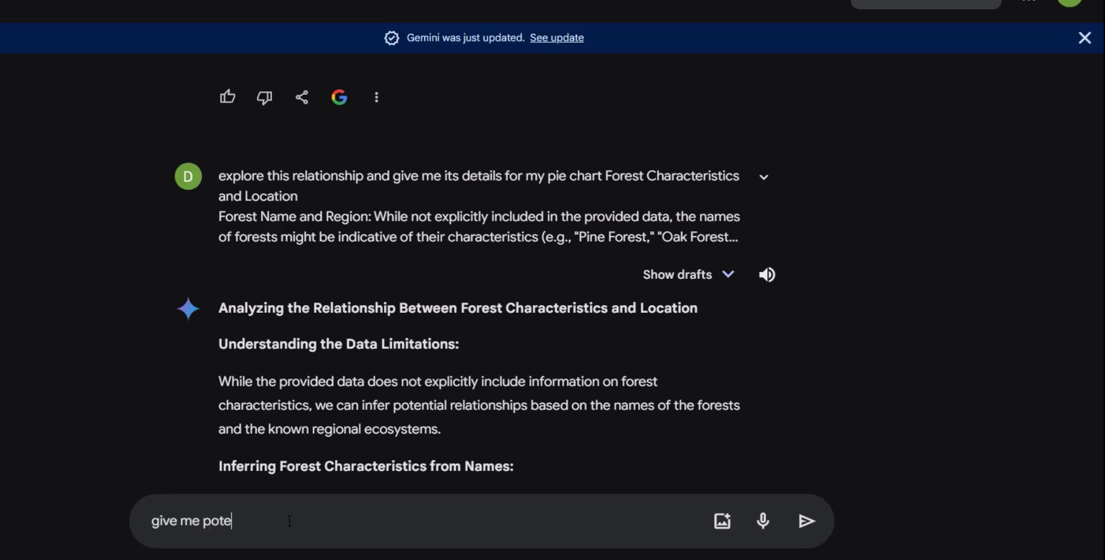
{"action": "type", "text": "ntial value to considered while  drawing pichart"}
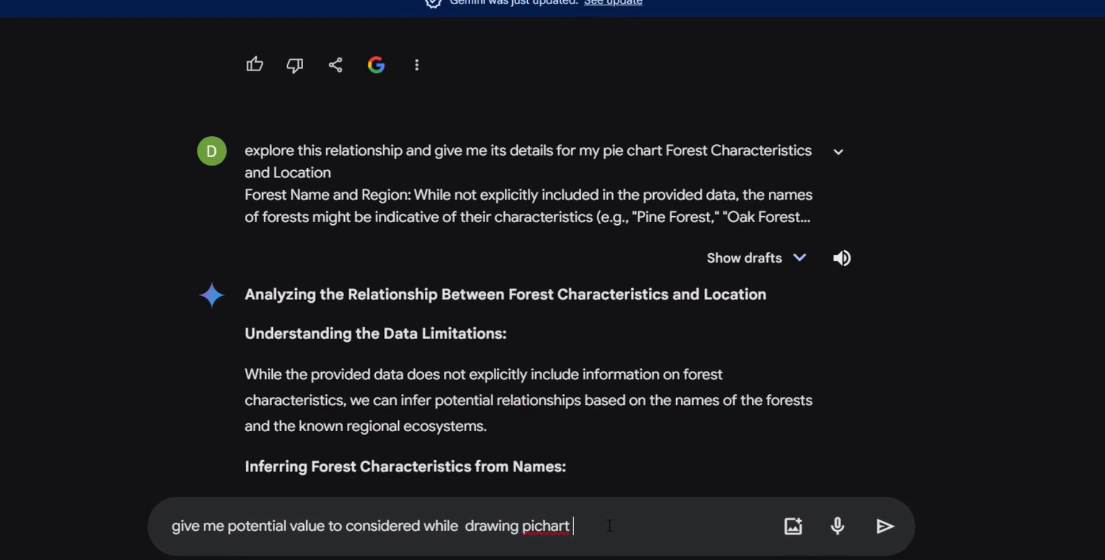
{"action": "key", "text": "ctrl+v"}
{"action": "key", "text": "Return"}
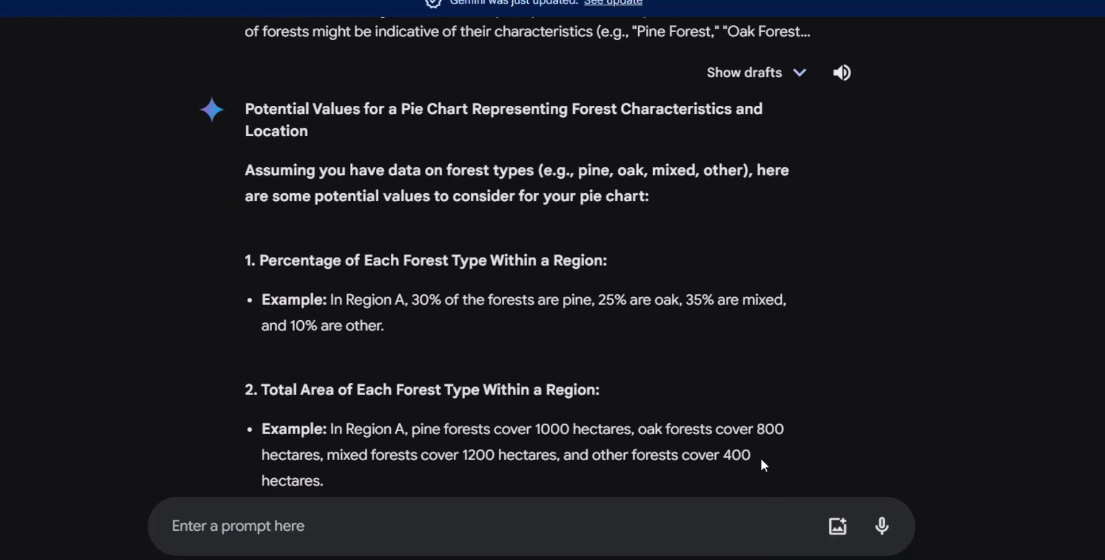
{"action": "scroll", "coordinate": [760, 456], "scroll_direction": "down", "scroll_amount": 2}
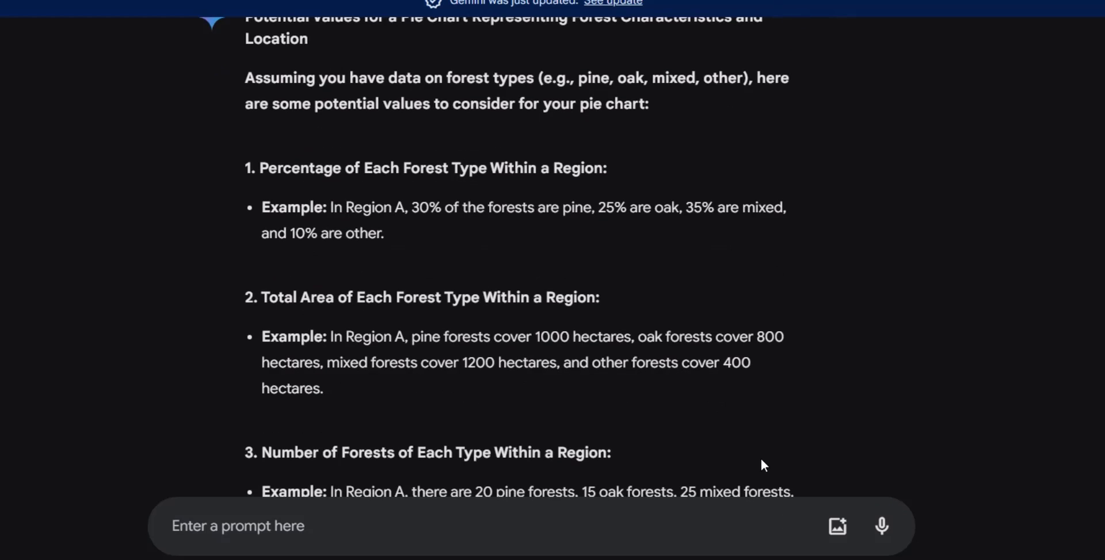